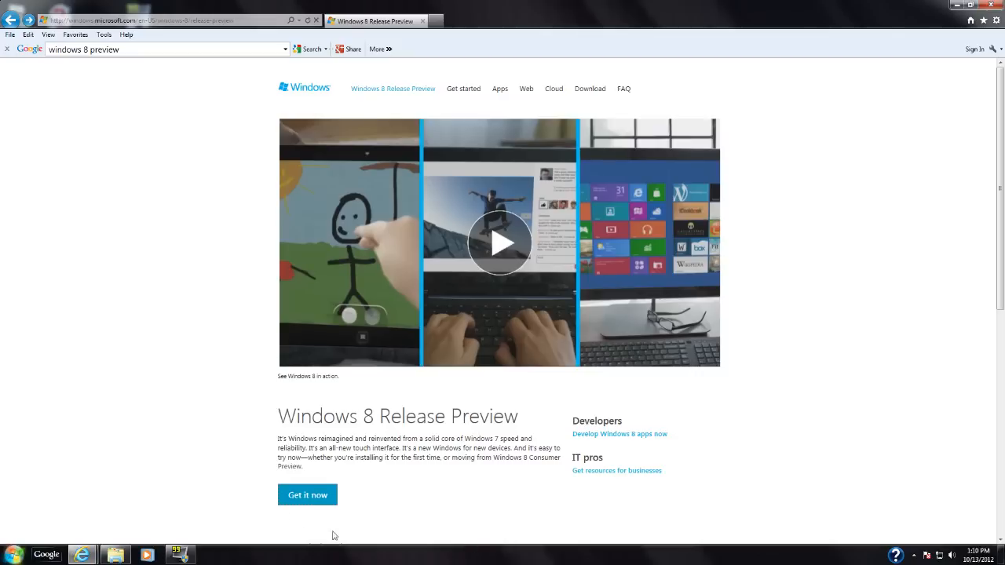
# Step: Open the Windows 8 Release Preview download page and switch to the browser window showing the VirtualBox website
pyautogui.click(307, 496)
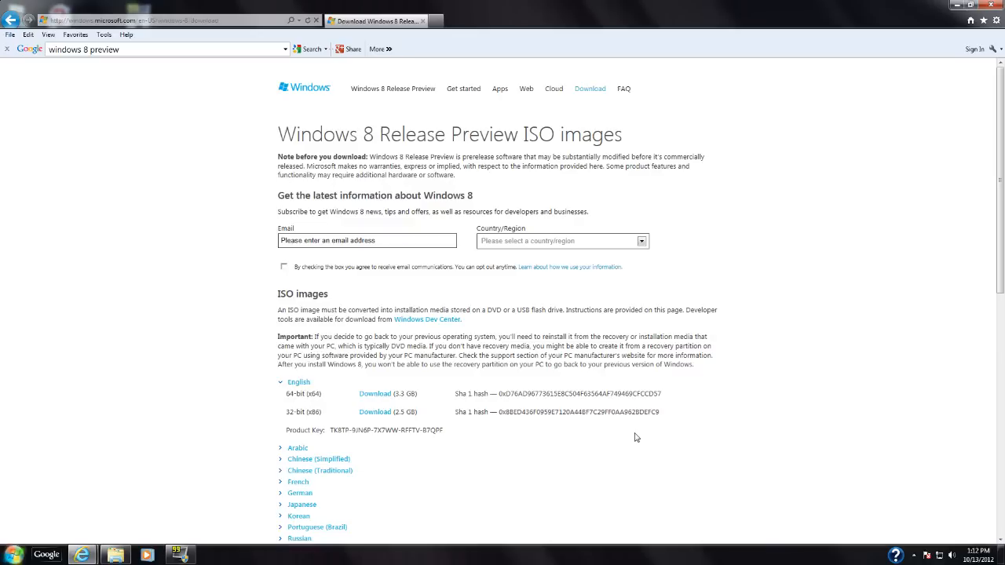
pyautogui.click(90, 557)
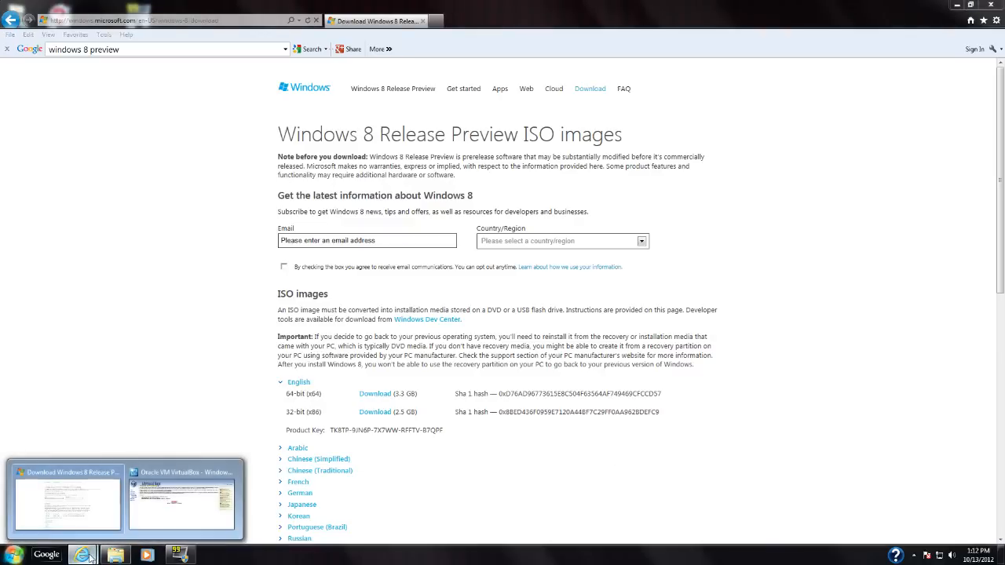
pyautogui.moveTo(189, 524)
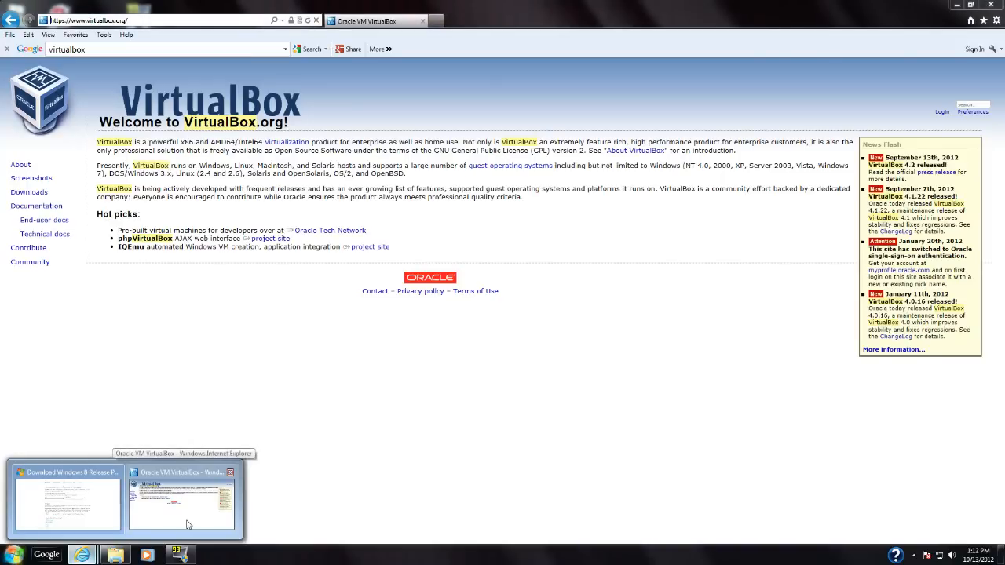
pyautogui.click(188, 524)
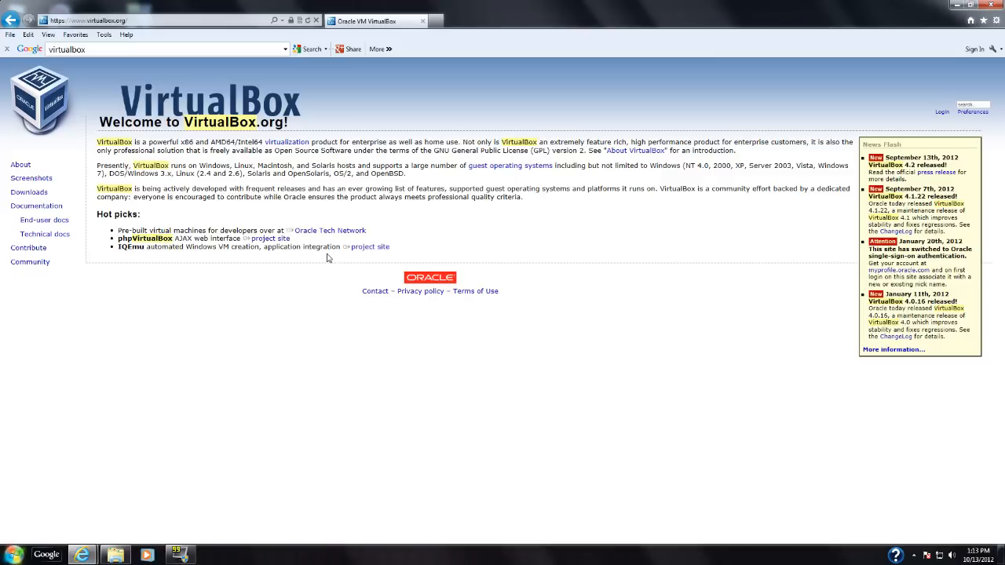
# Step: Download and save the VirtualBox 4.2 x86/amd64 installer for Windows hosts from the site's downloads page
pyautogui.click(367, 246)
pyautogui.click(30, 192)
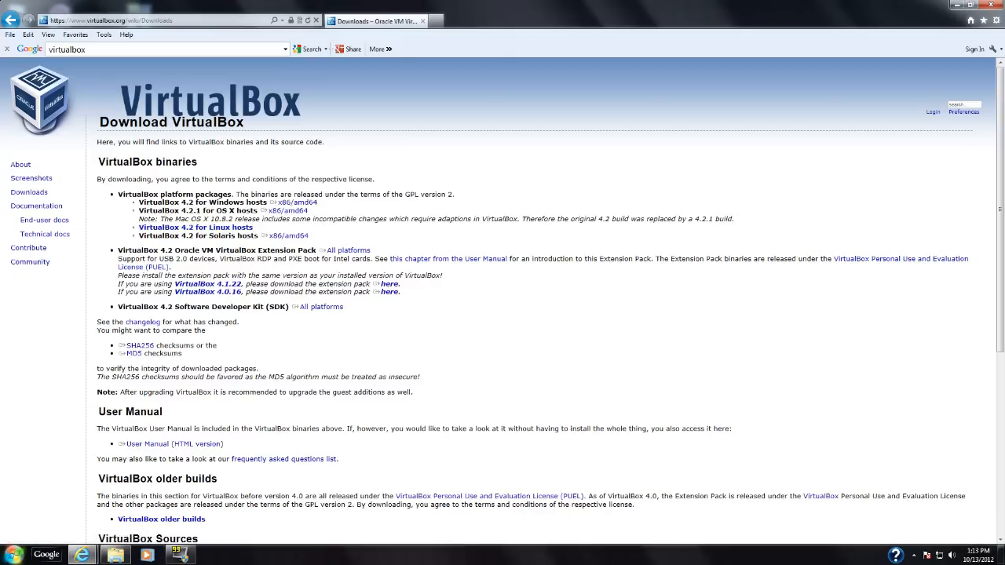
pyautogui.moveTo(273, 202); pyautogui.dragTo(314, 205)
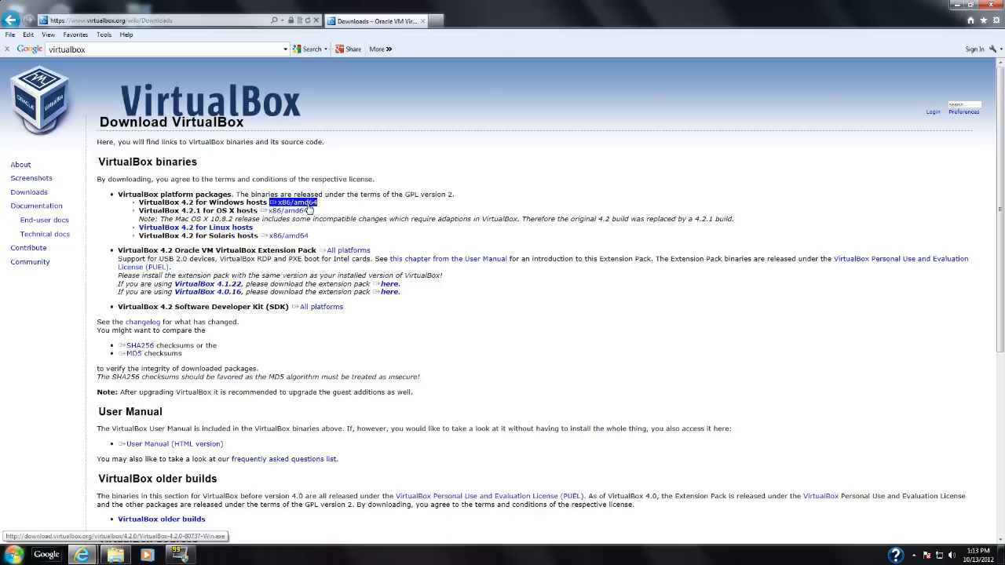
pyautogui.click(308, 207)
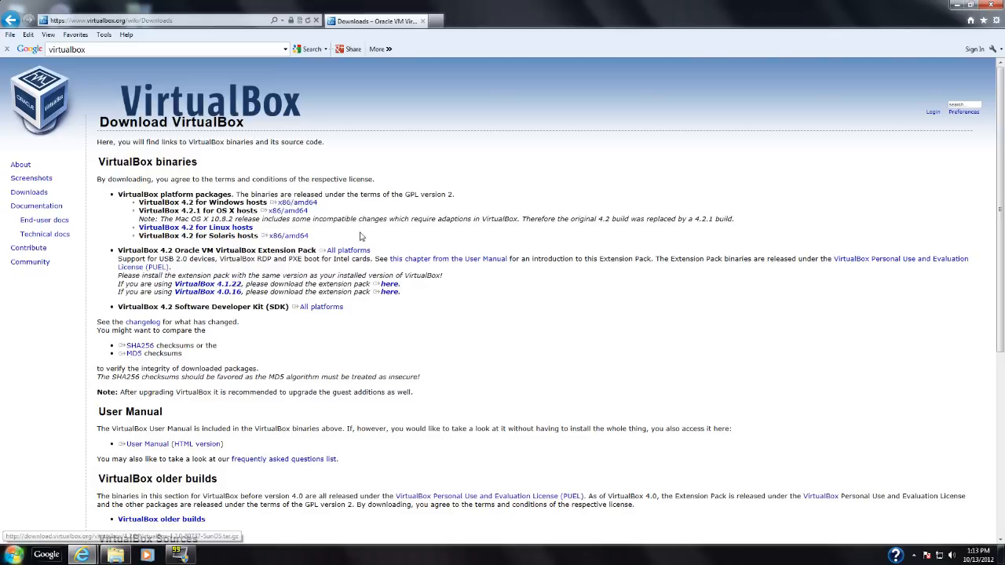
pyautogui.click(306, 203)
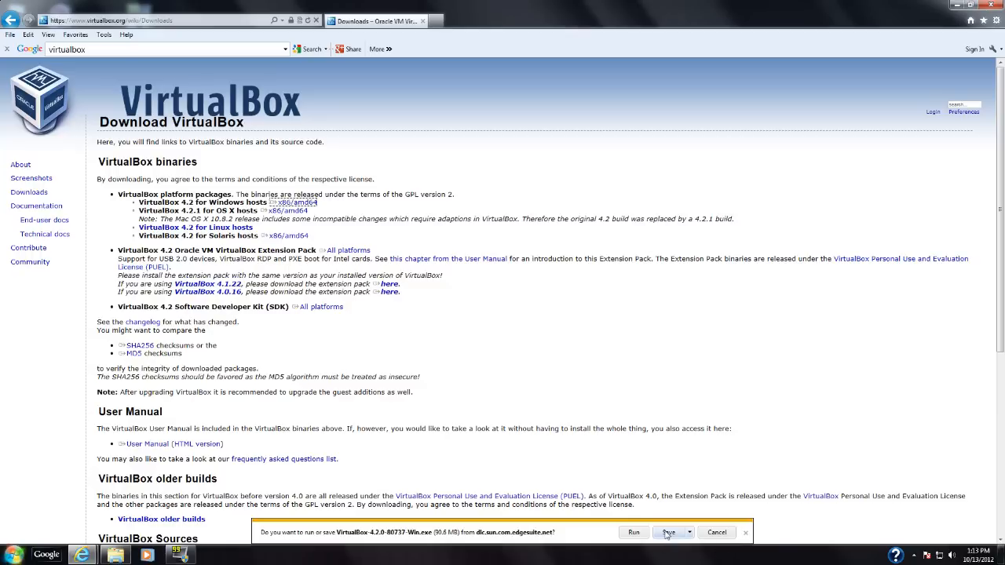
pyautogui.click(668, 532)
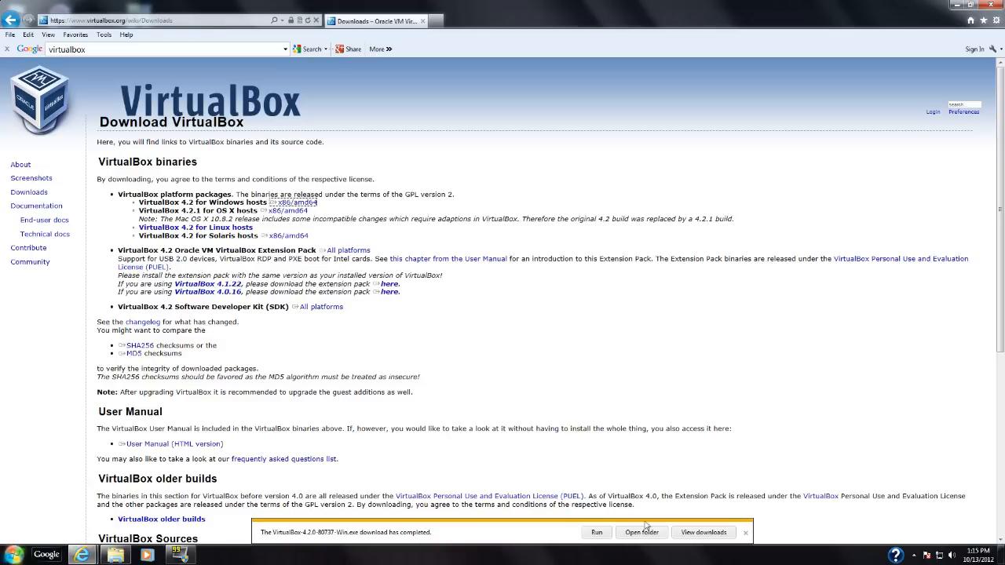
# Step: Run the downloaded VirtualBox 4.2.0 installer and install it with the default features, location and shortcuts, accepting the network interface reset
pyautogui.click(595, 532)
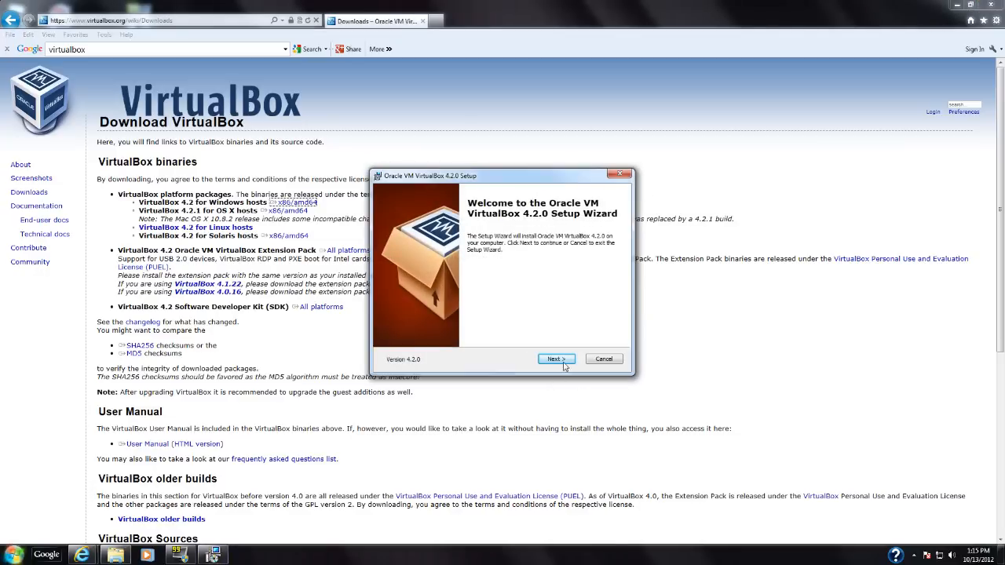
pyautogui.click(555, 358)
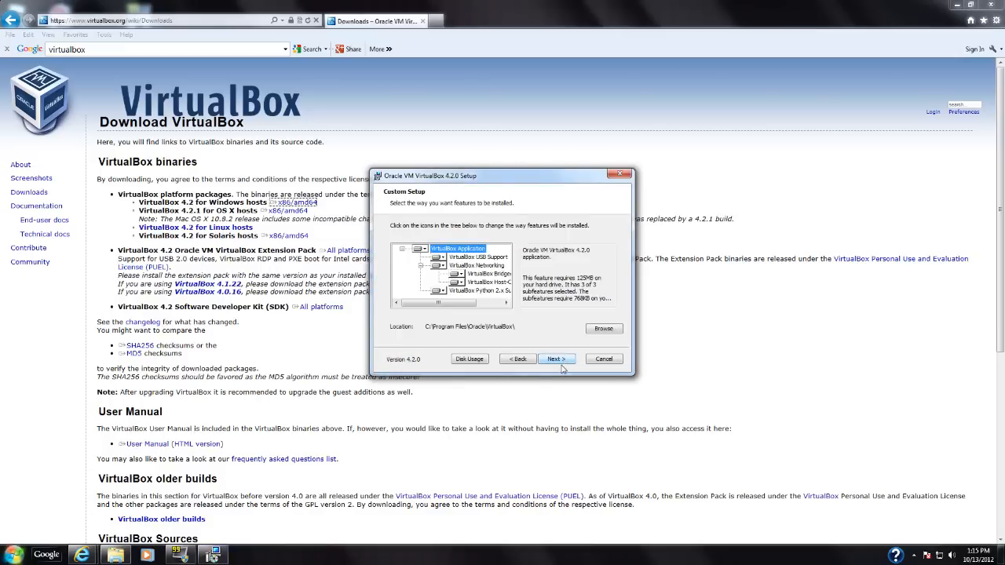
pyautogui.click(563, 363)
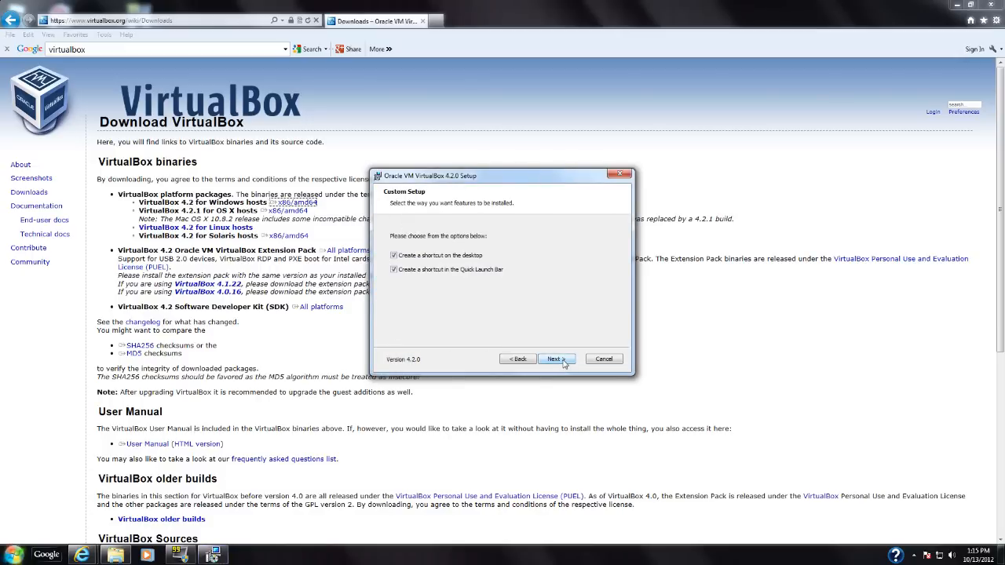
pyautogui.click(570, 360)
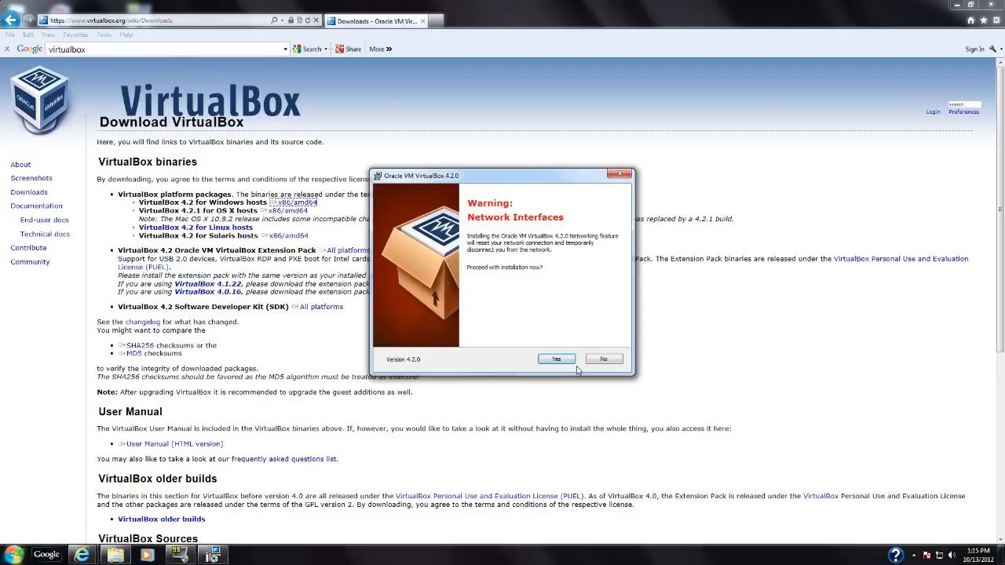
pyautogui.click(560, 363)
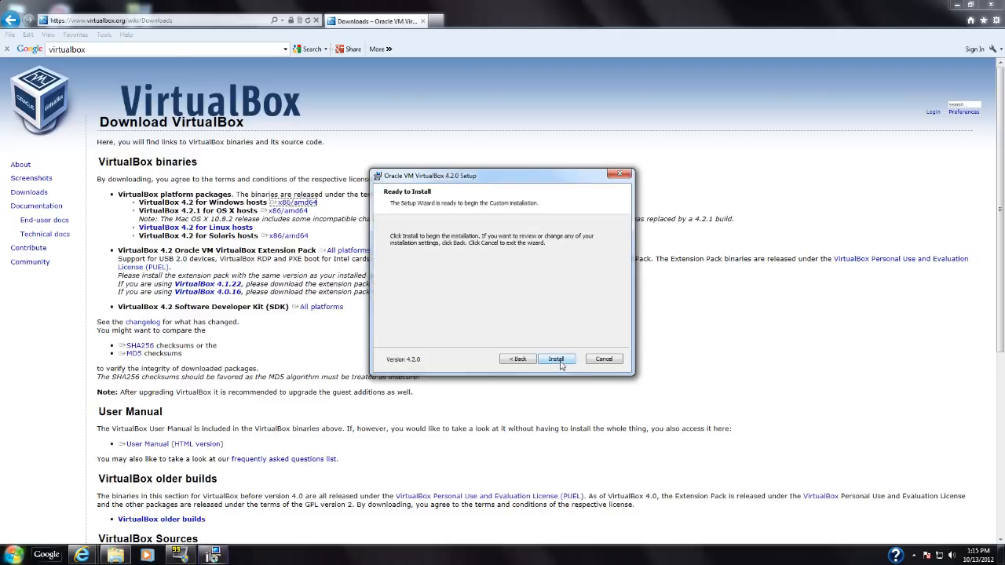
pyautogui.click(559, 362)
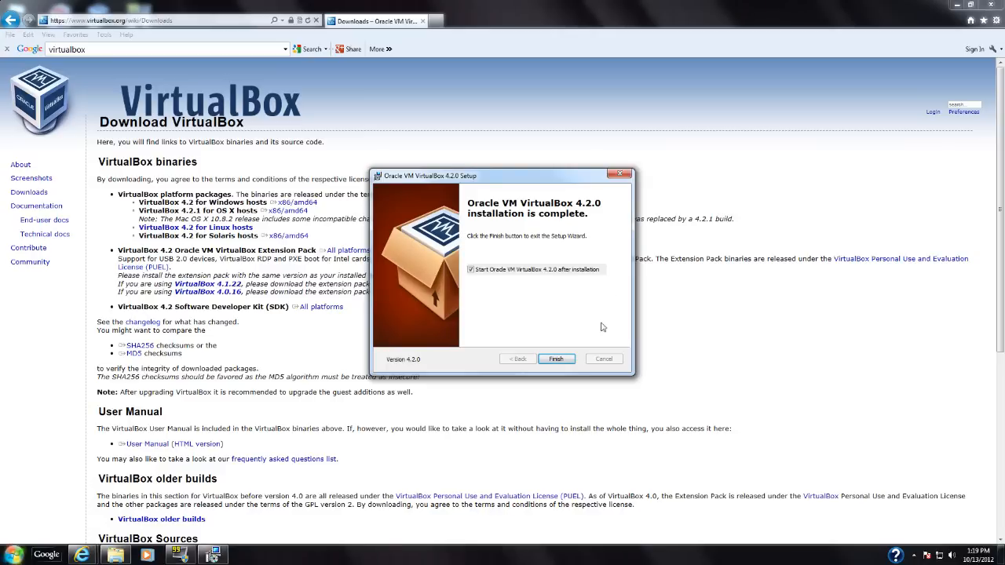
# Step: Finish the setup with VirtualBox set to start after installation, and minimize both browser windows
pyautogui.click(556, 359)
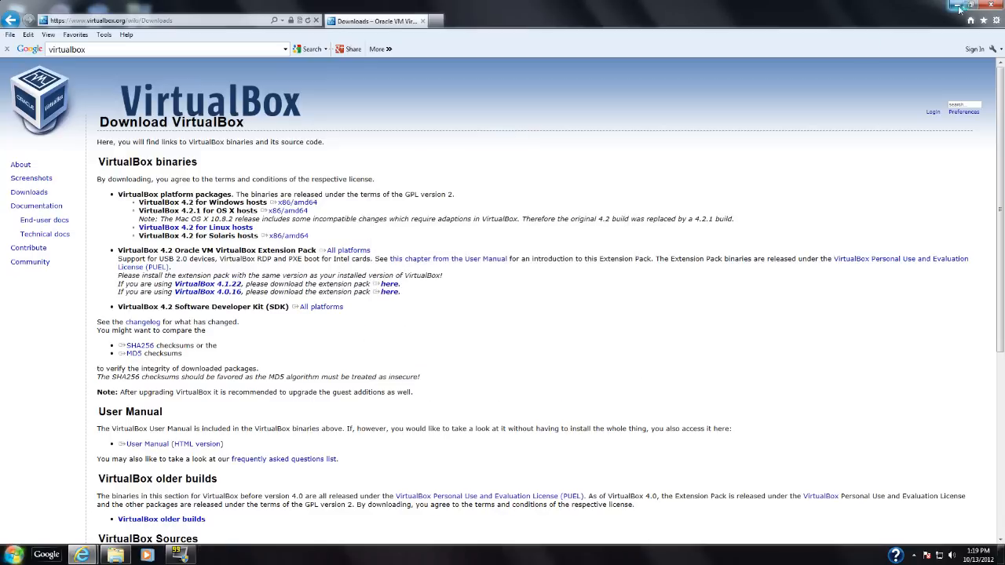
pyautogui.click(958, 8)
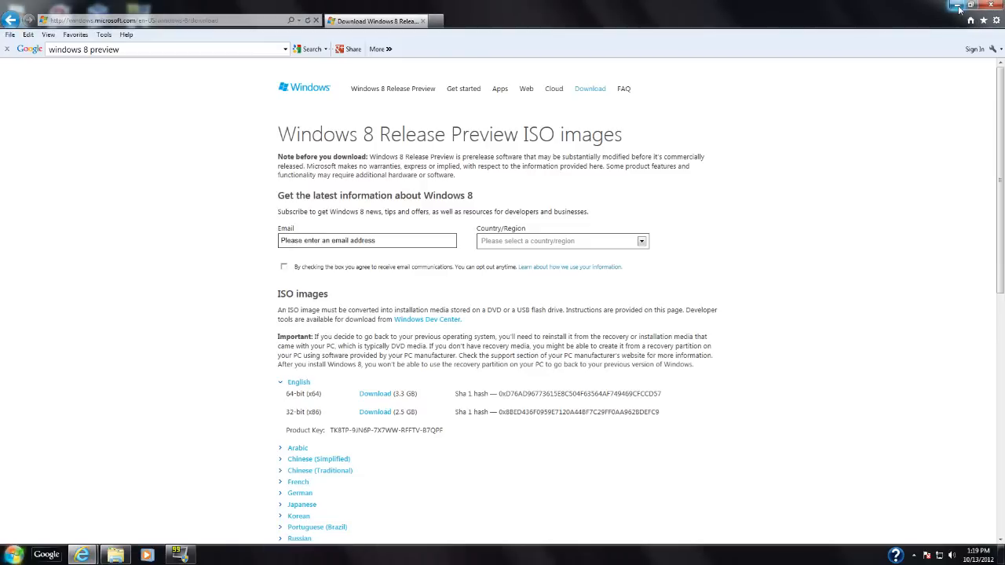
pyautogui.click(958, 7)
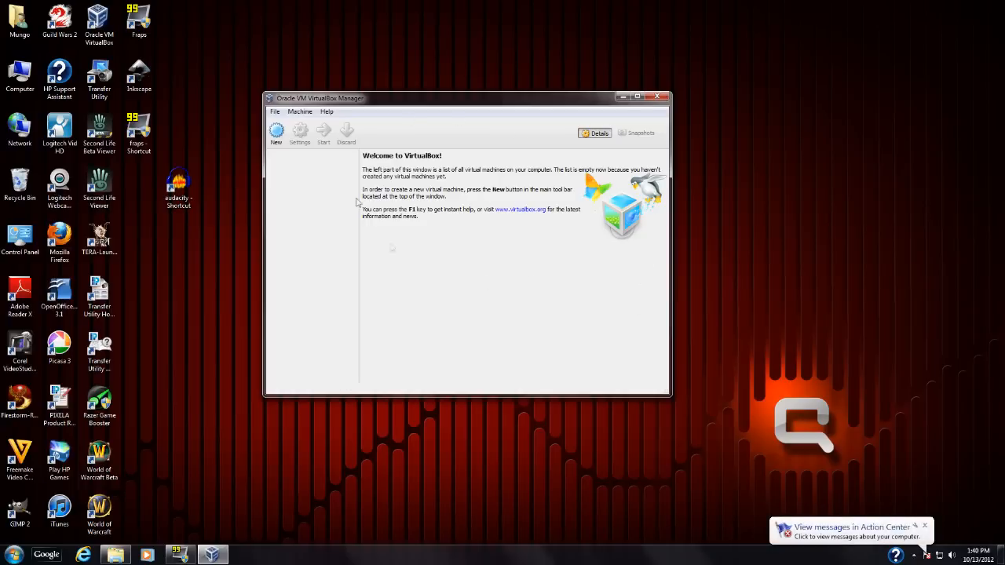
# Step: Begin a new virtual machine named Windows 8 Release Preview with type Microsoft Windows and version Windows 8
pyautogui.click(278, 133)
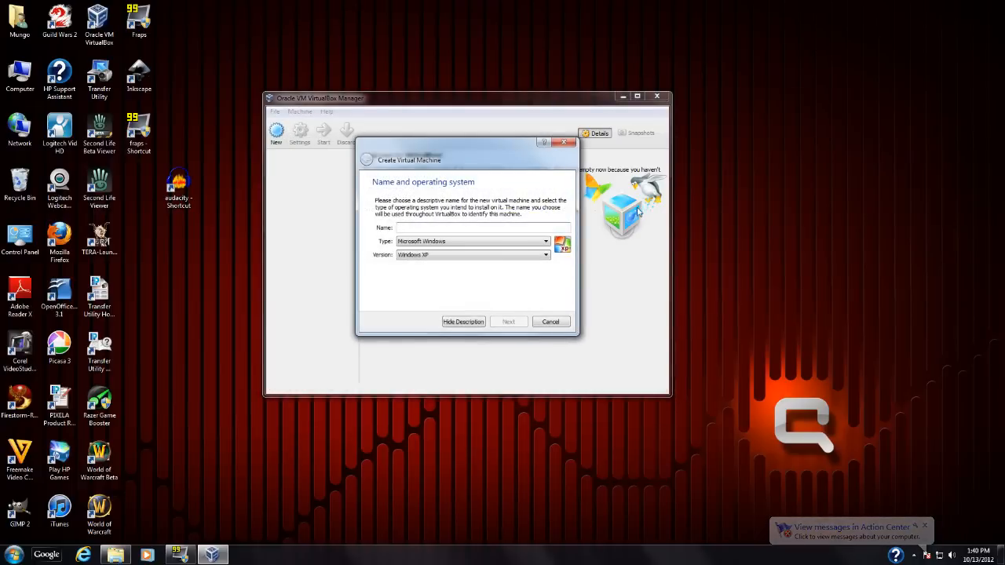
pyautogui.write('Windows')
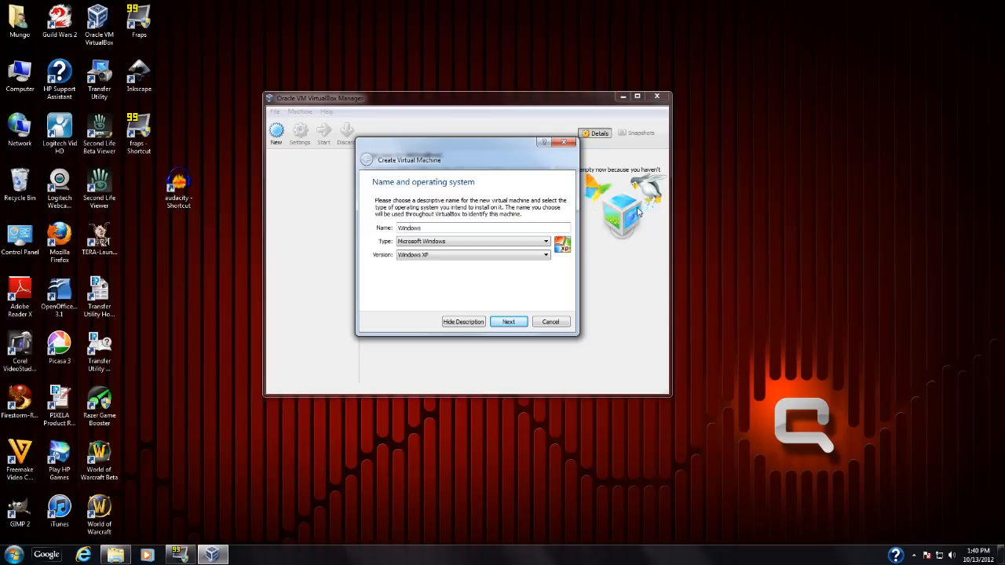
pyautogui.write(' 8 Release Preview')
pyautogui.click(545, 243)
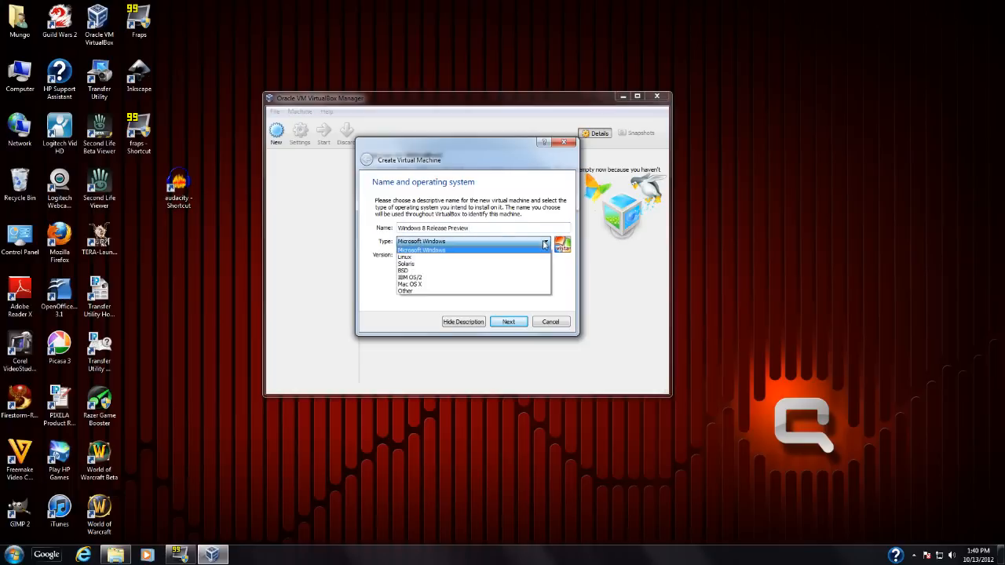
pyautogui.click(543, 247)
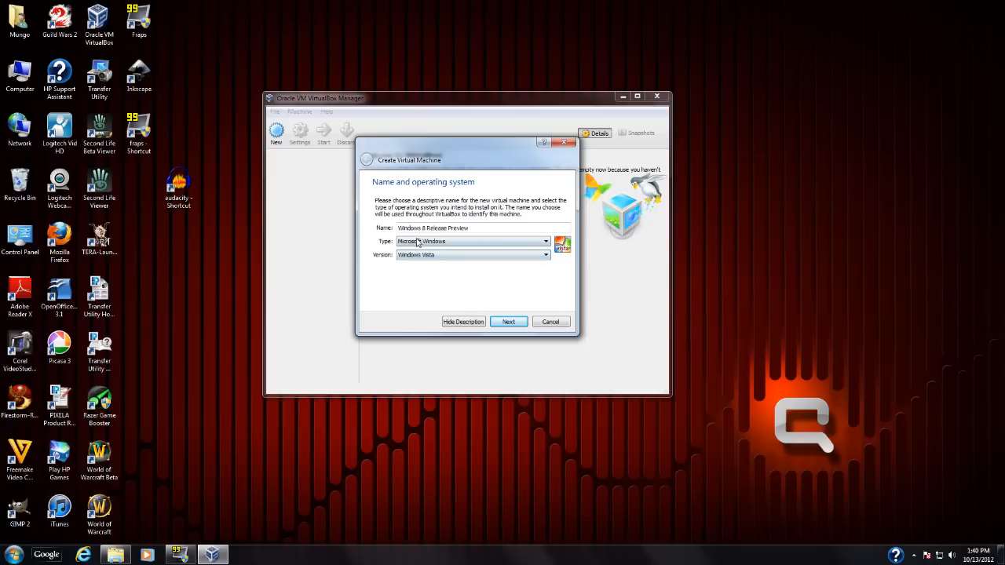
pyautogui.click(547, 257)
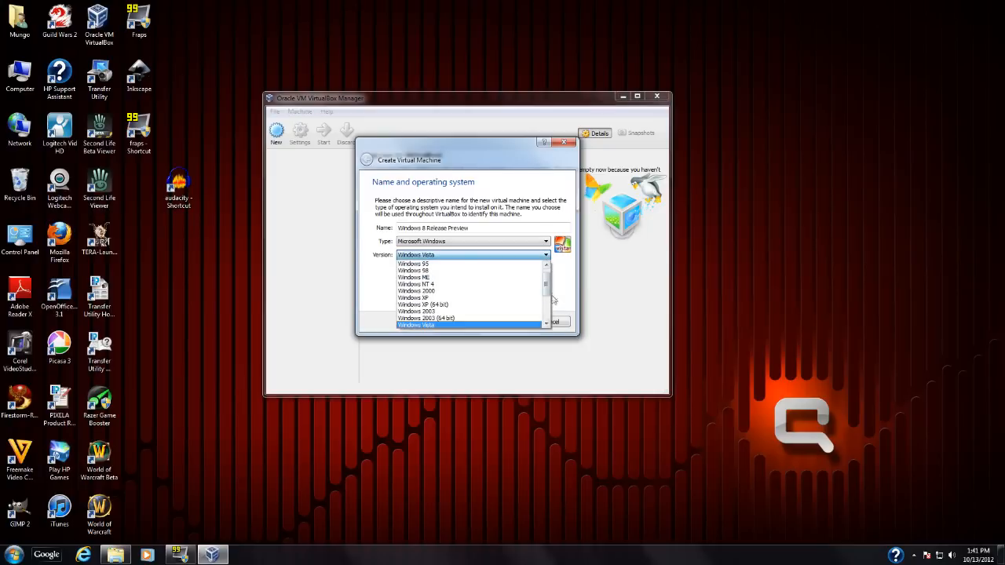
pyautogui.scroll(-3, 550, 301)
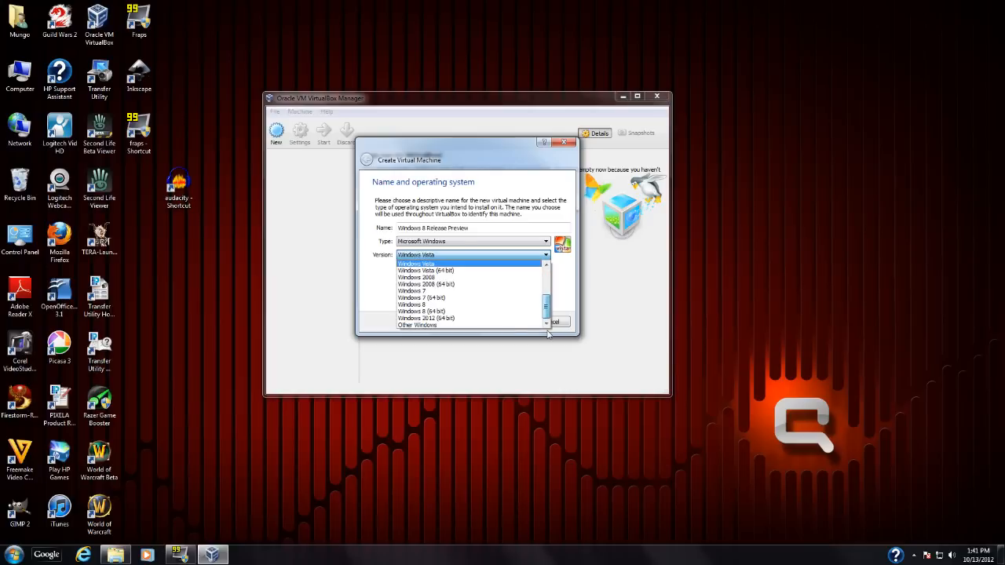
pyautogui.click(483, 305)
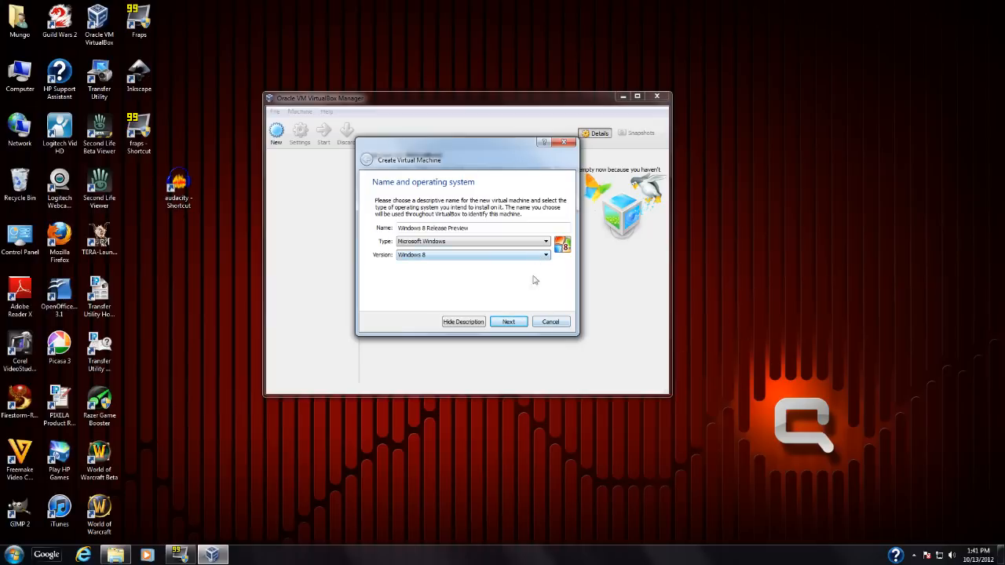
pyautogui.click(510, 324)
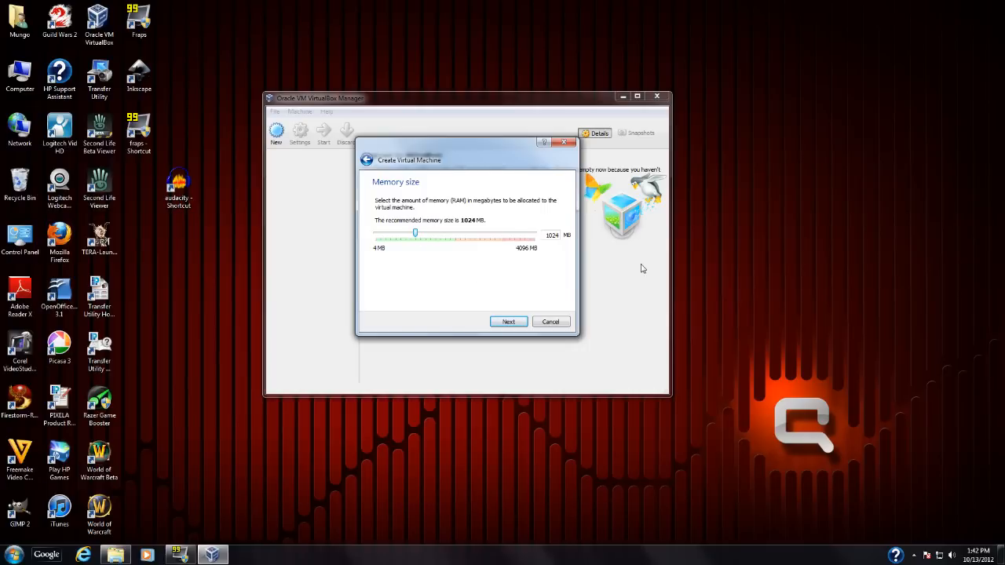
# Step: Accept 1024 MB of memory and create a dynamically allocated 25.00 GB VDI hard drive named Windows 8 Release Preview
pyautogui.click(509, 322)
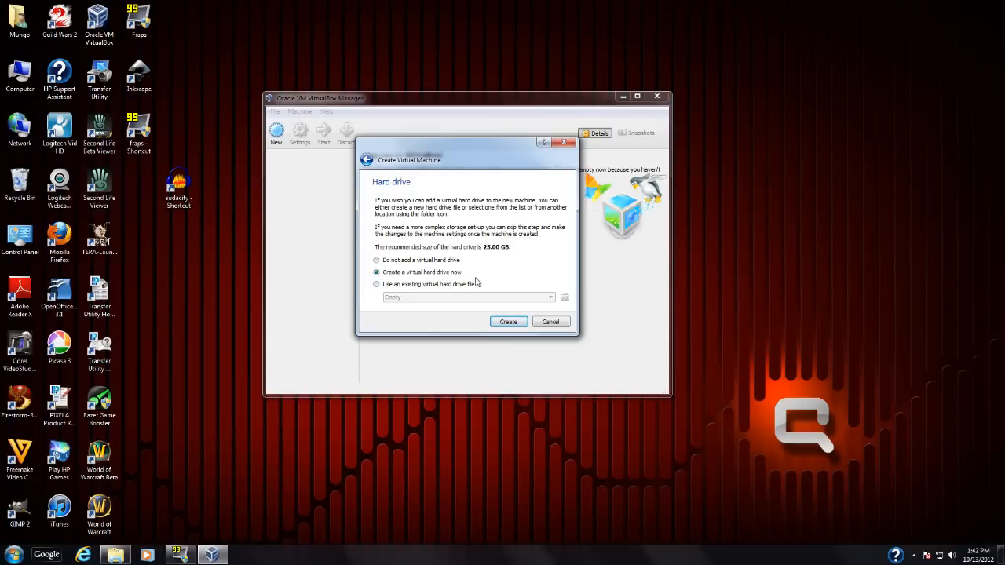
pyautogui.click(506, 327)
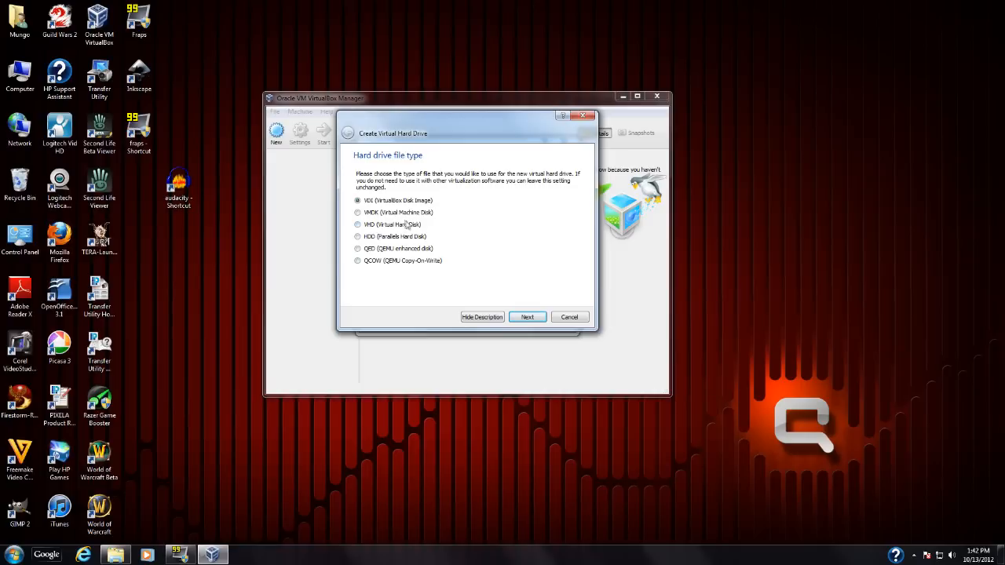
pyautogui.click(534, 318)
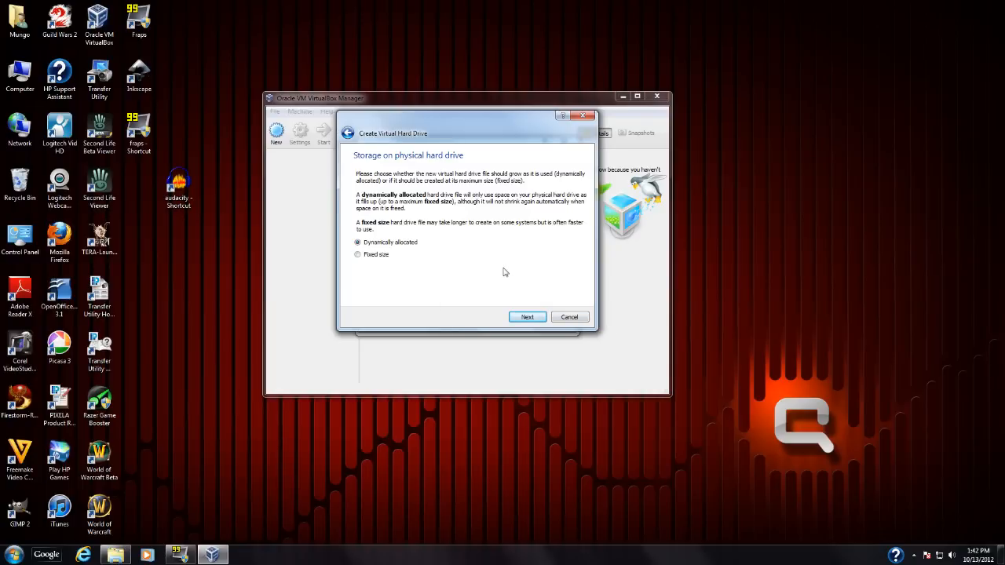
pyautogui.click(532, 317)
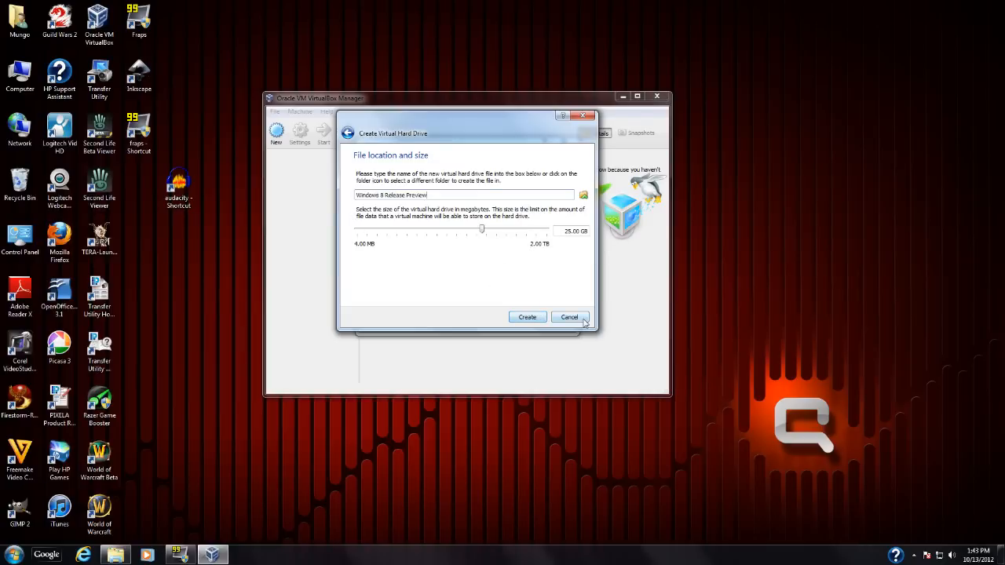
pyautogui.click(529, 318)
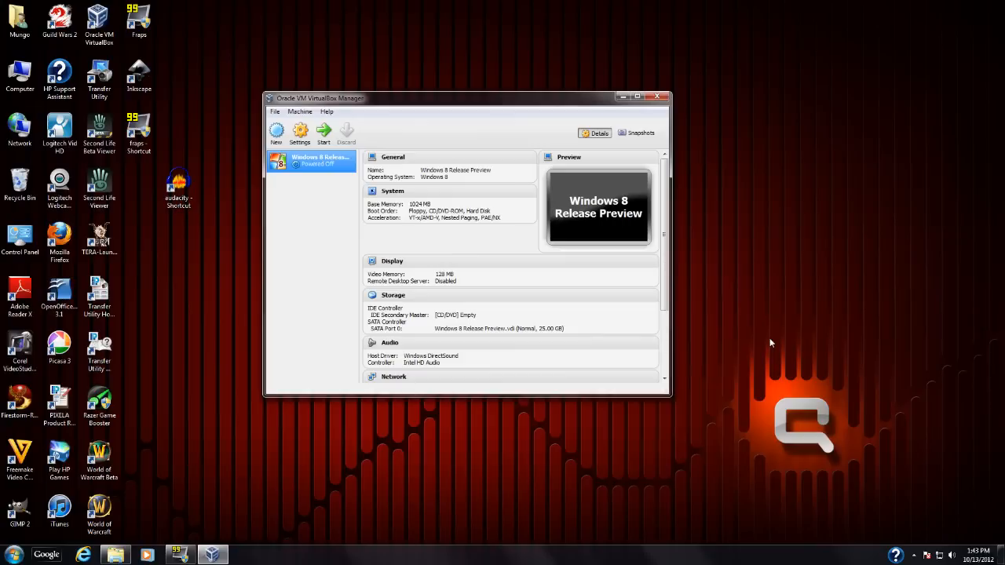
# Step: Start the Windows 8 Release Preview virtual machine with Host Drive 'E:' as its startup disk, without choosing an ISO file
pyautogui.click(323, 134)
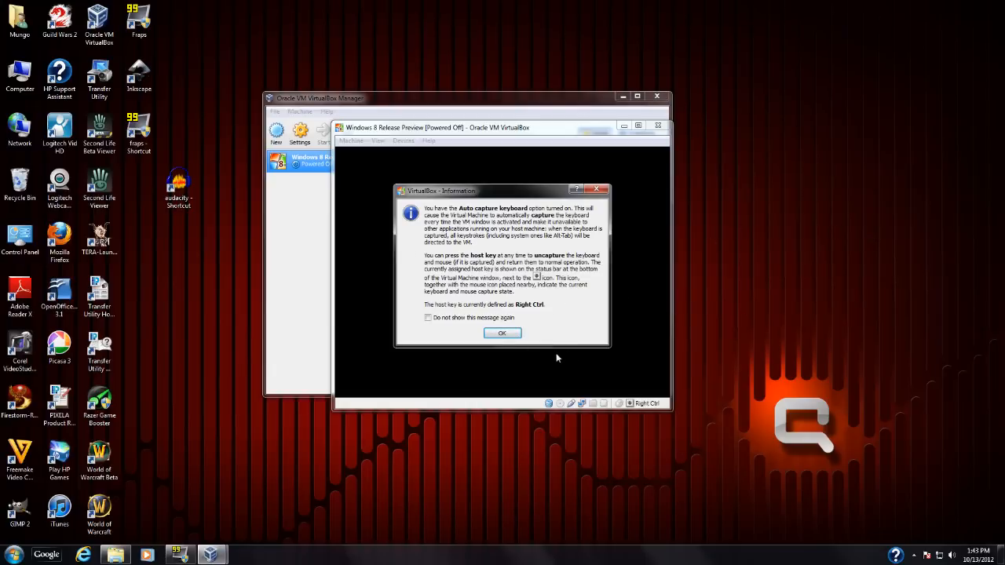
pyautogui.click(501, 335)
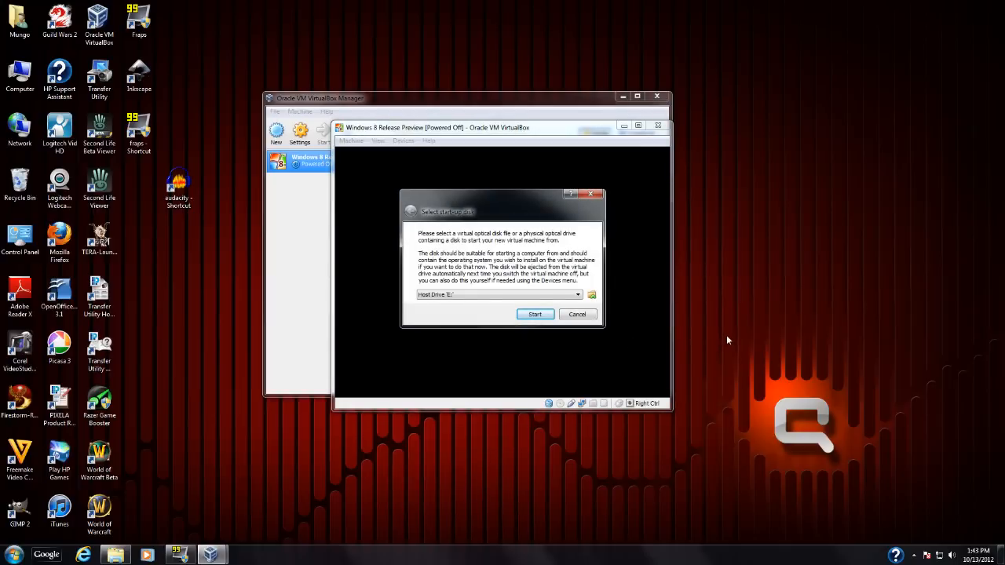
pyautogui.click(591, 295)
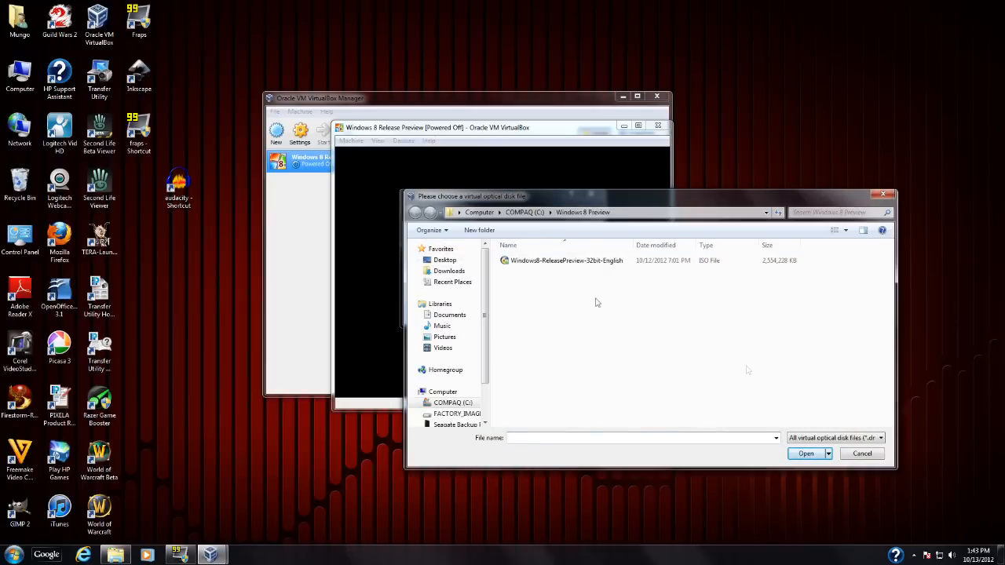
pyautogui.click(876, 458)
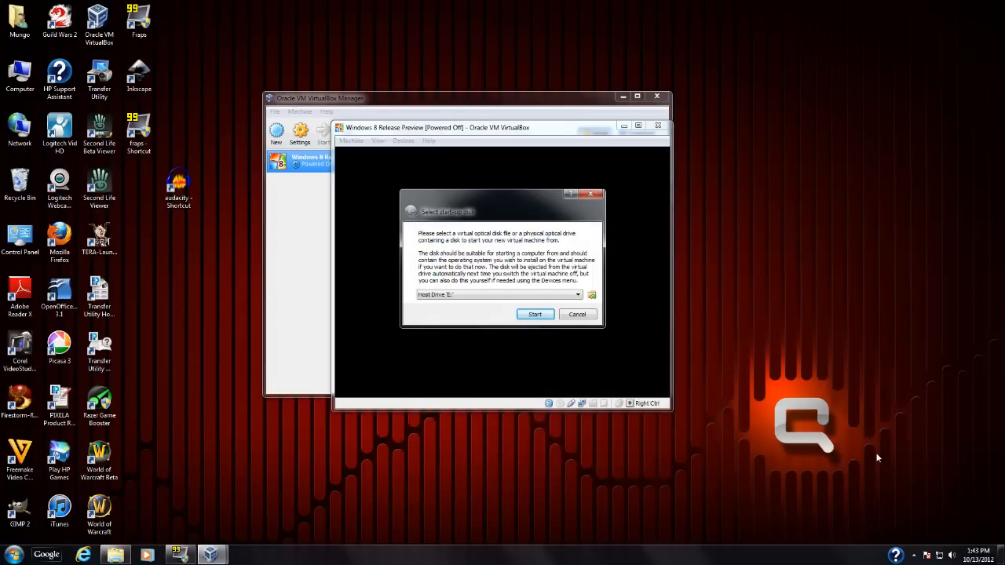
pyautogui.click(537, 316)
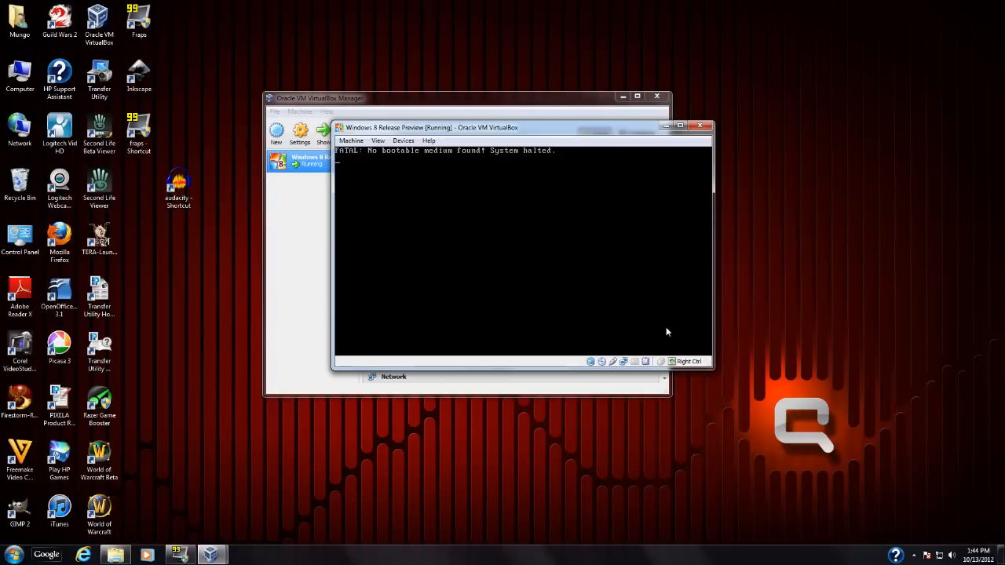
# Step: Attach the Windows8-ReleasePreview-32bit-English ISO to the running virtual machine's CD/DVD drive
pyautogui.click(408, 144)
pyautogui.moveTo(437, 155)
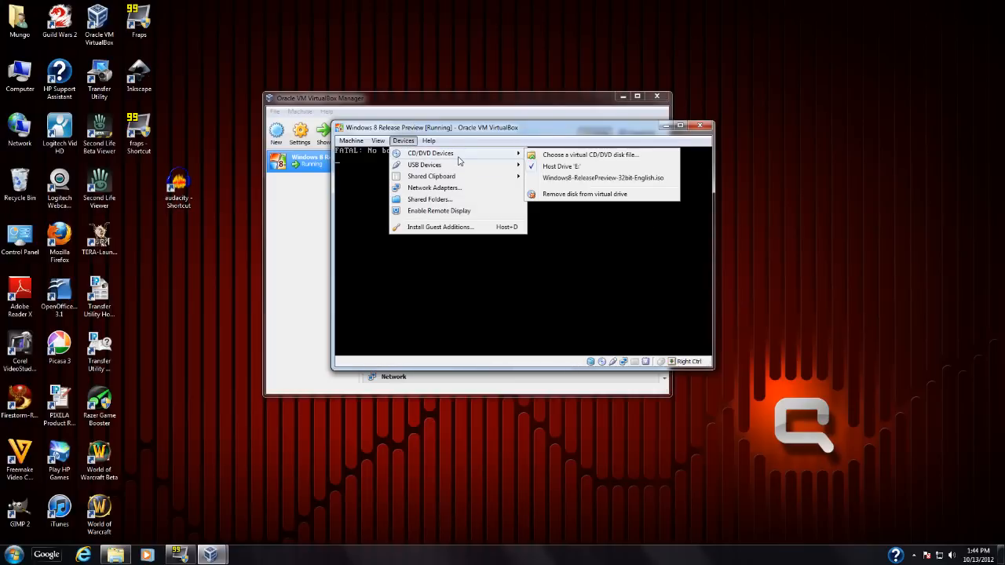
pyautogui.click(552, 157)
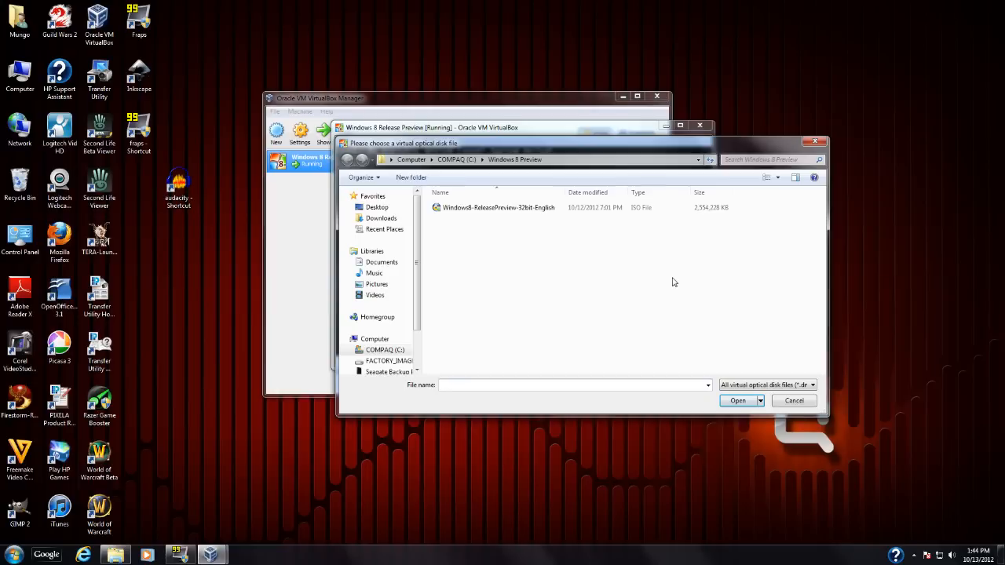
pyautogui.click(541, 208)
pyautogui.click(738, 400)
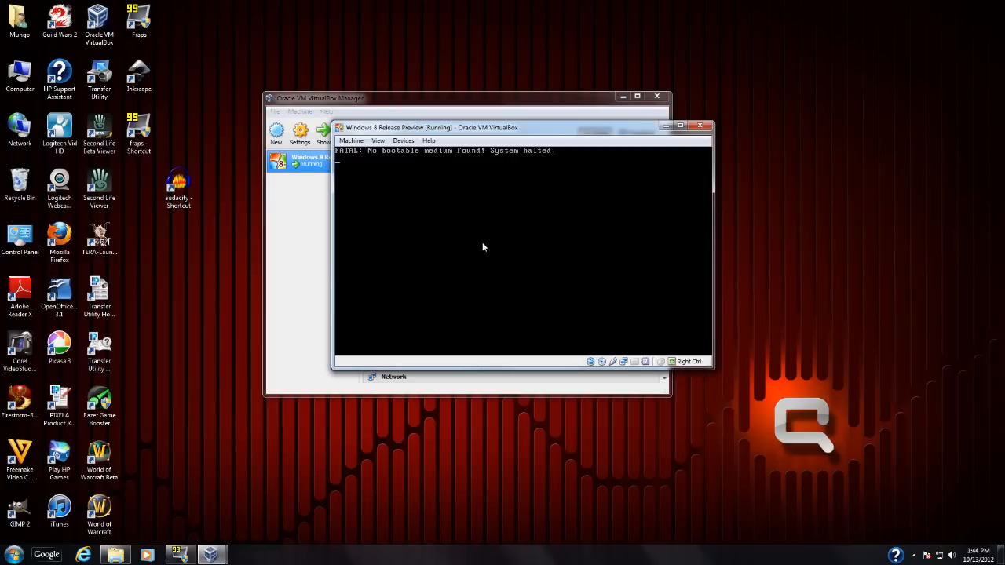
# Step: Reset the running virtual machine so it boots from the attached ISO
pyautogui.click(351, 142)
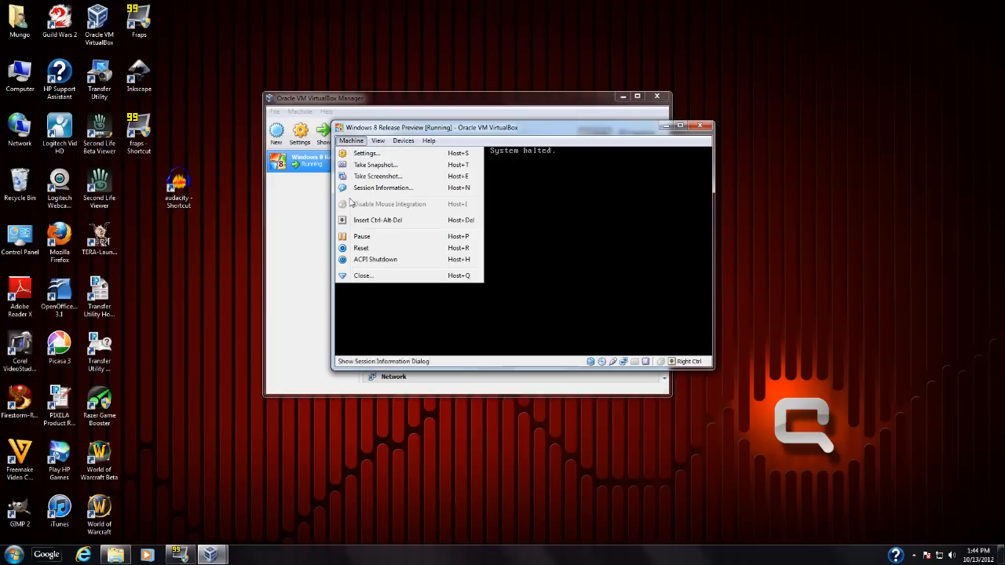
pyautogui.click(361, 247)
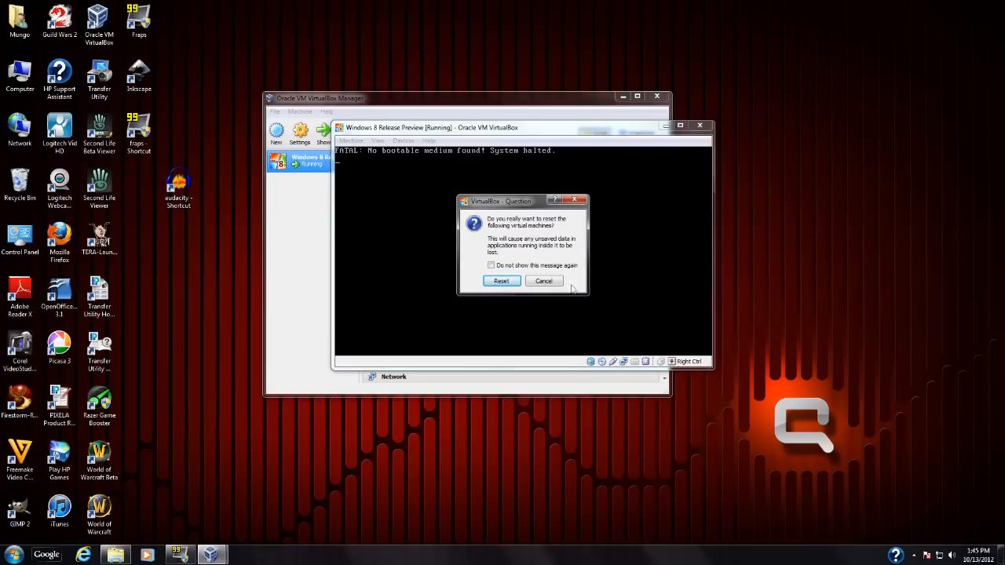
pyautogui.click(506, 281)
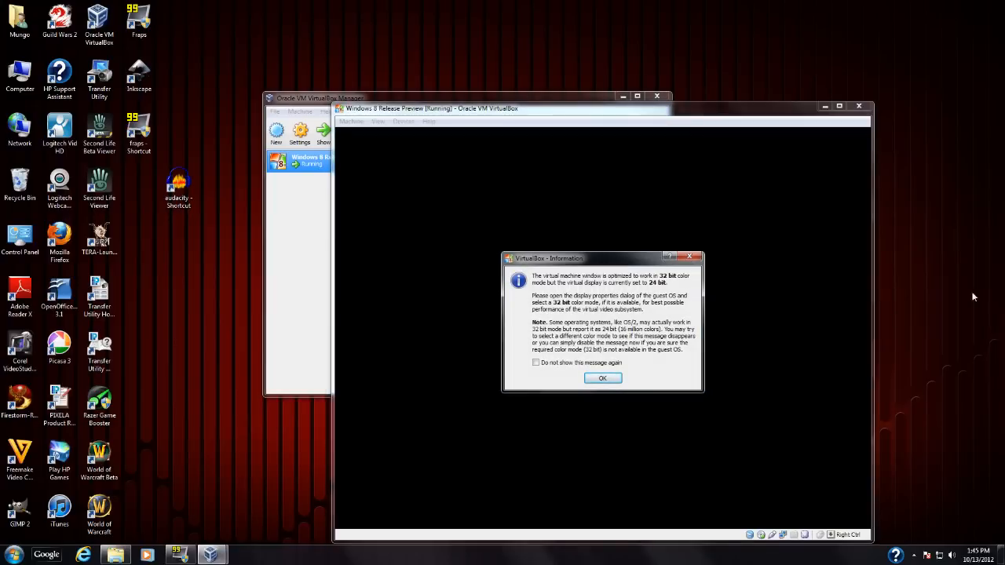
# Step: Dismiss the color mode and mouse integration notices, and start the Windows 8 installation with English (United States) and the US keyboard
pyautogui.click(611, 383)
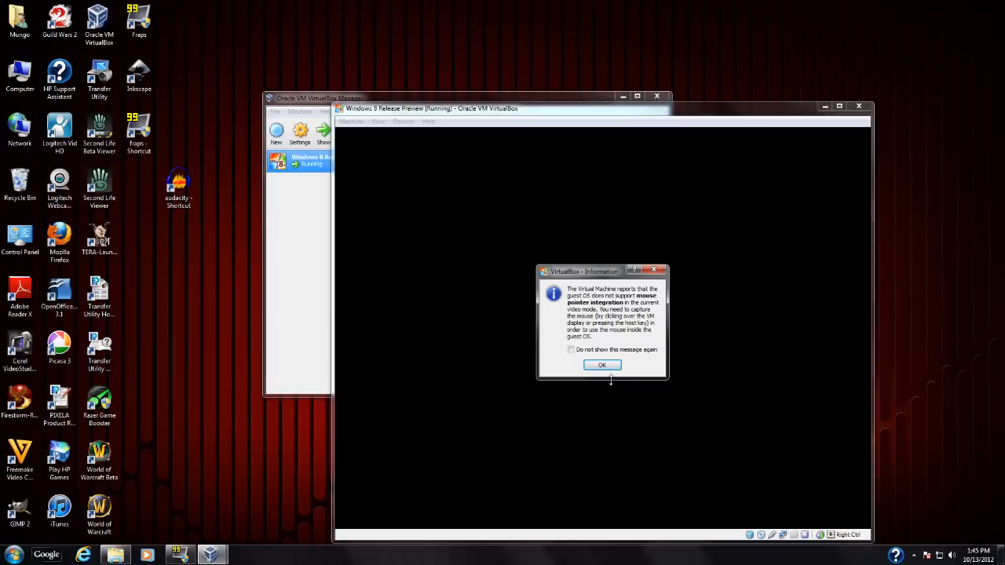
pyautogui.click(612, 366)
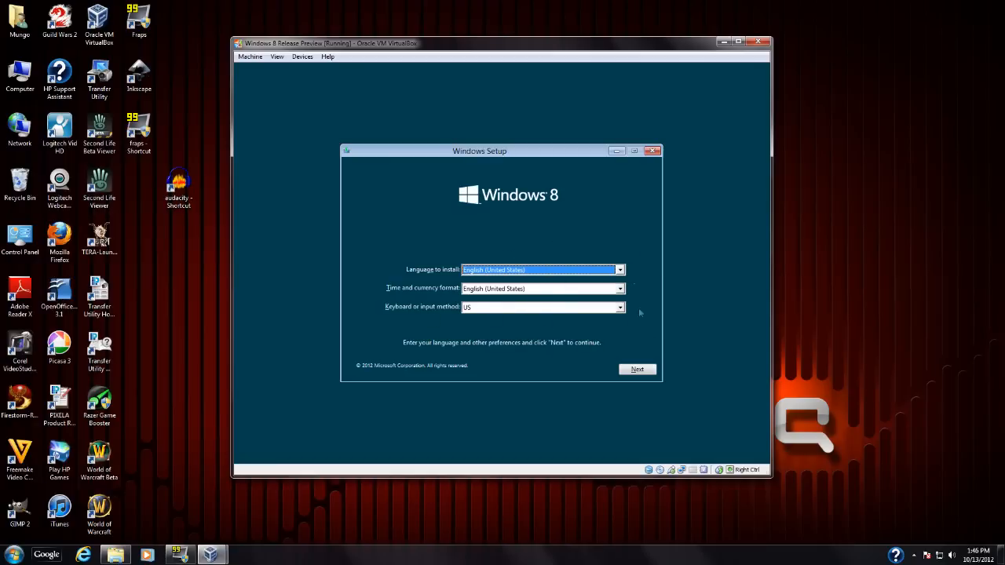
pyautogui.click(640, 371)
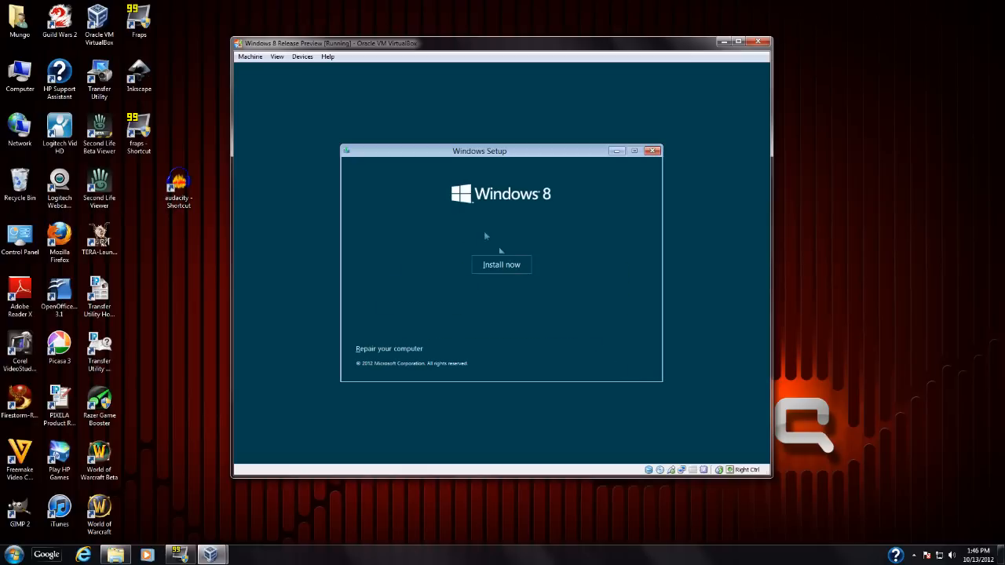
pyautogui.click(508, 265)
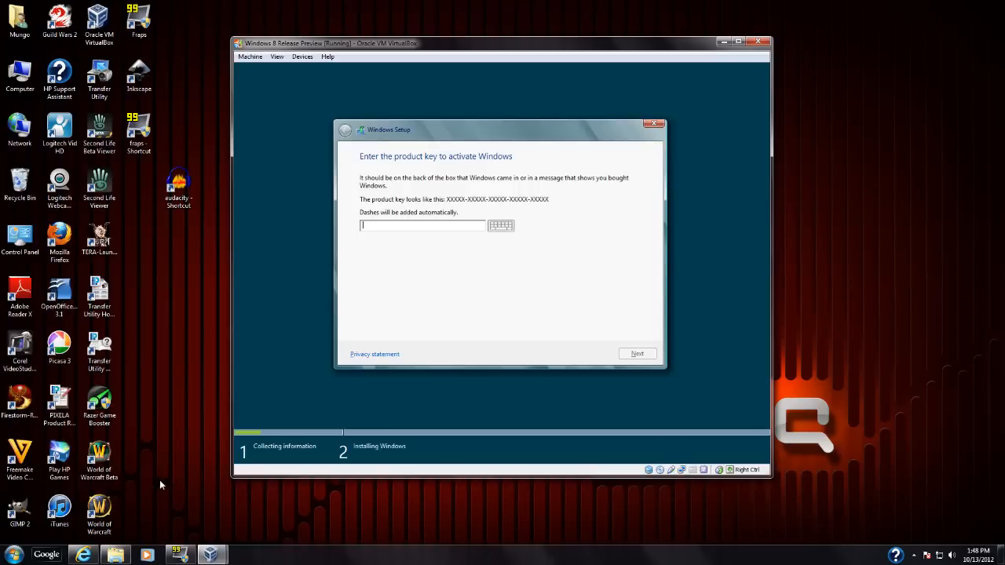
# Step: Find and select the English product key on the Windows 8 Release Preview ISO images page, and minimize the browser
pyautogui.click(86, 554)
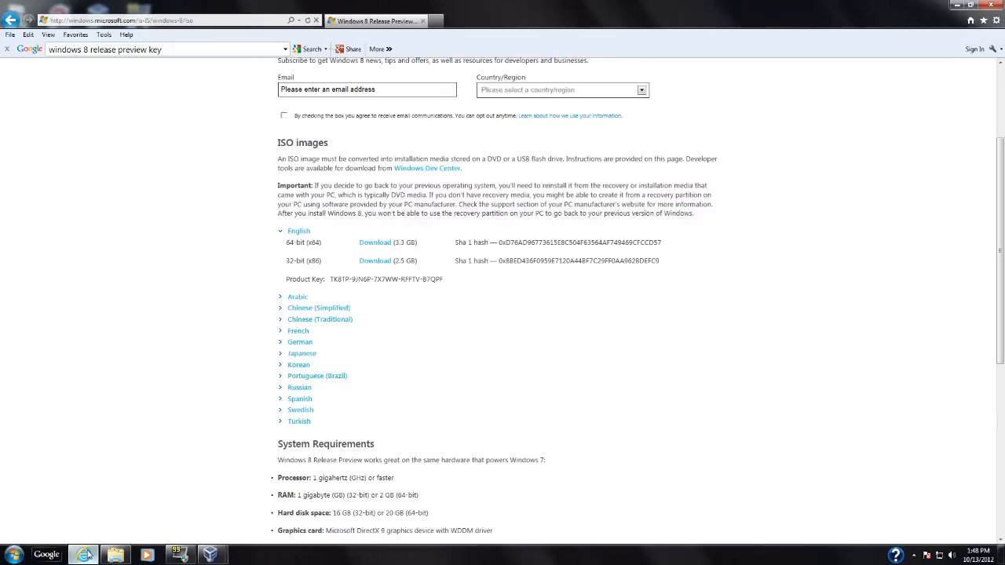
pyautogui.scroll(3, 786, 298)
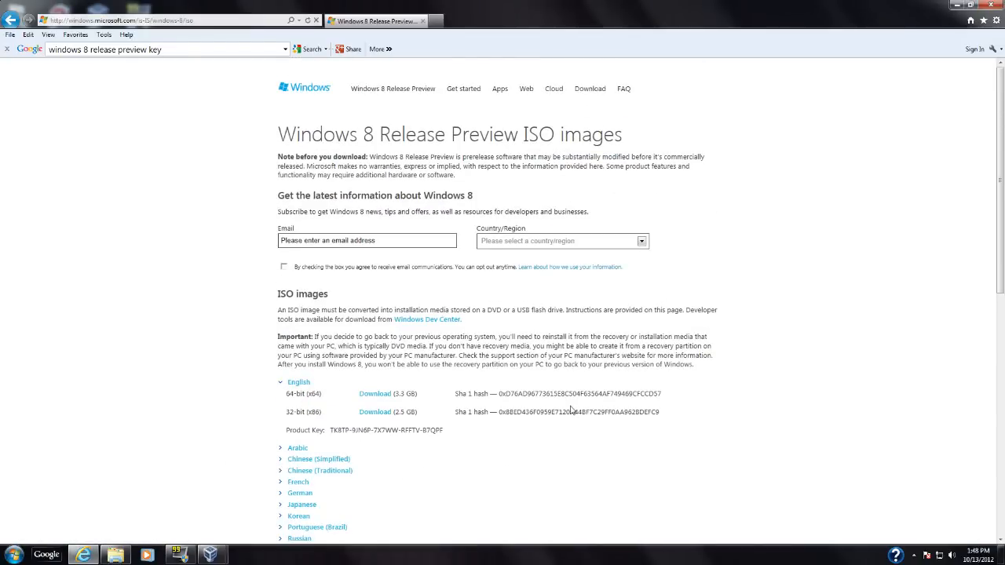
pyautogui.moveTo(329, 430); pyautogui.dragTo(443, 430)
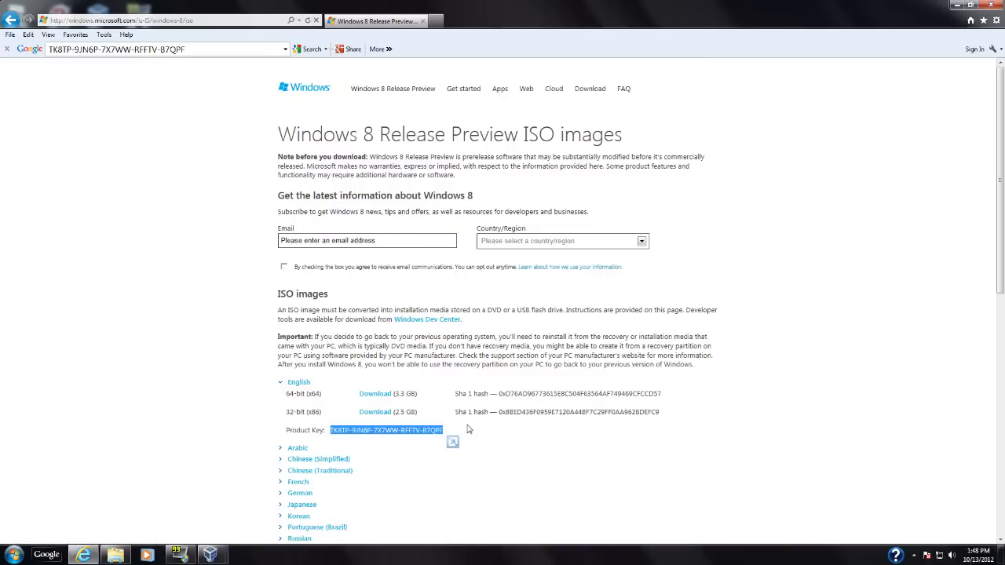
pyautogui.click(957, 5)
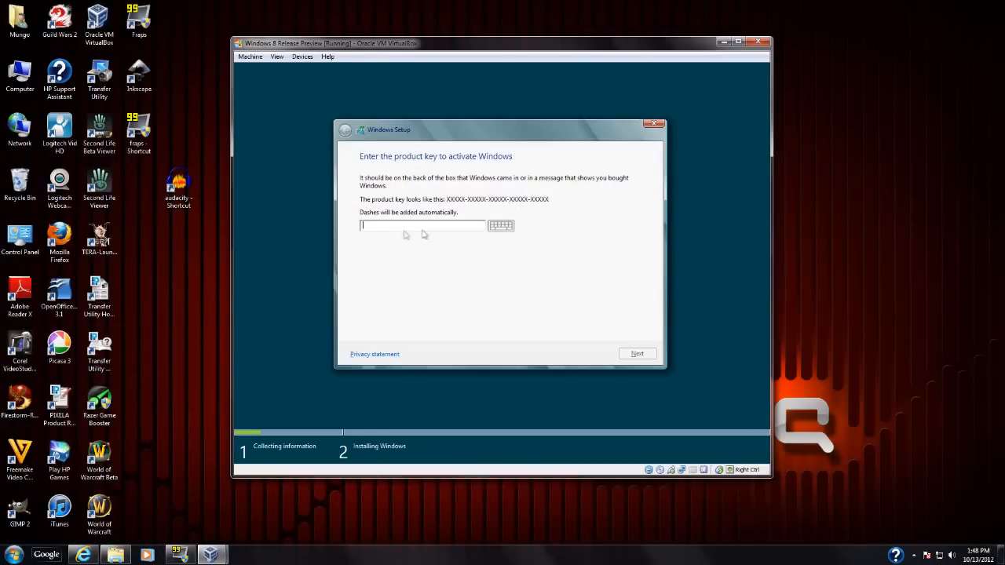
# Step: Restore the browser page beside the virtual machine for reference, and enter the product key in Windows Setup
pyautogui.click(92, 555)
pyautogui.click(971, 5)
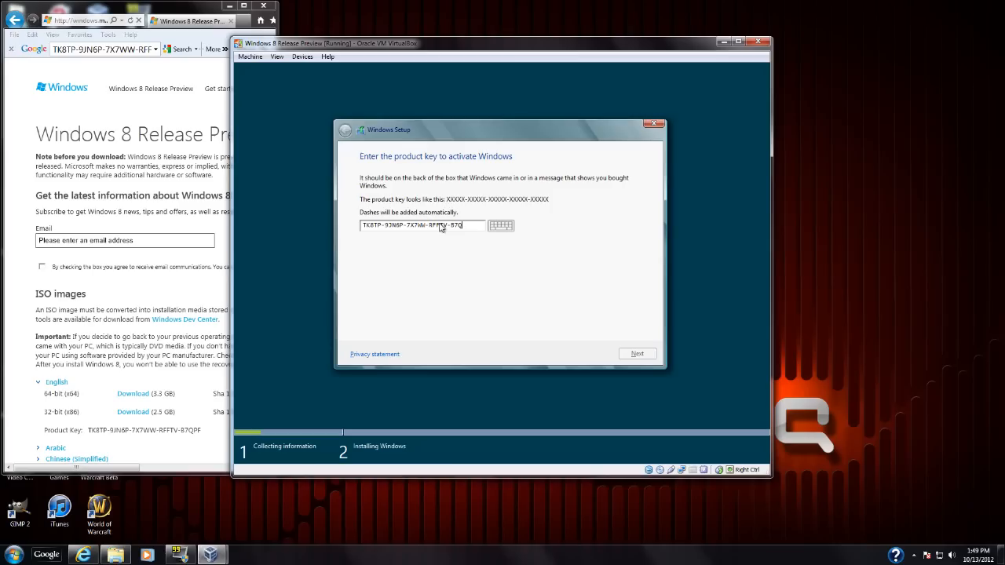
pyautogui.write('F')
pyautogui.click(636, 354)
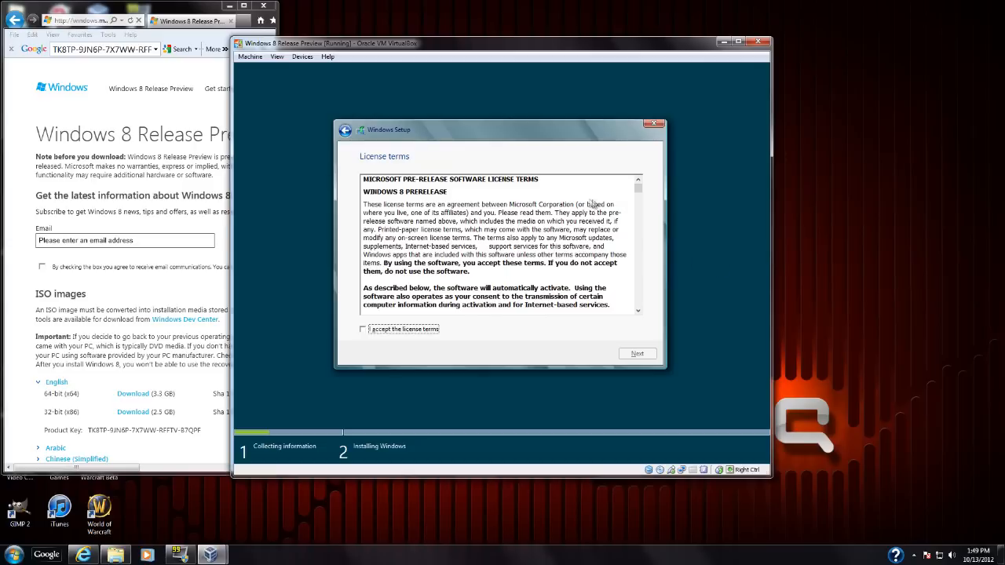
# Step: Accept the license terms and run a custom, Windows-only installation on Drive 0 Unallocated Space
pyautogui.moveTo(639, 188); pyautogui.dragTo(588, 345)
pyautogui.click(362, 329)
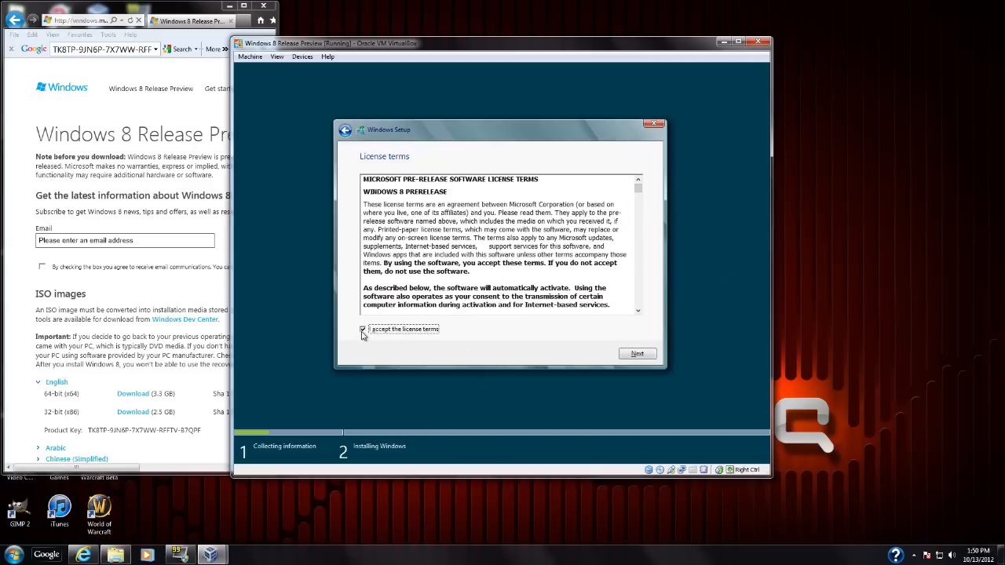
pyautogui.click(636, 353)
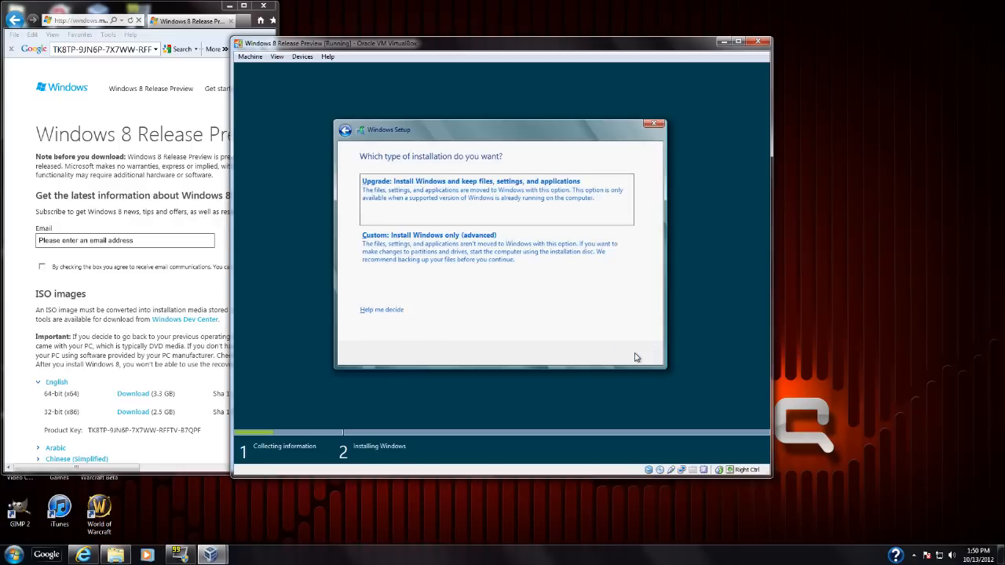
pyautogui.click(473, 253)
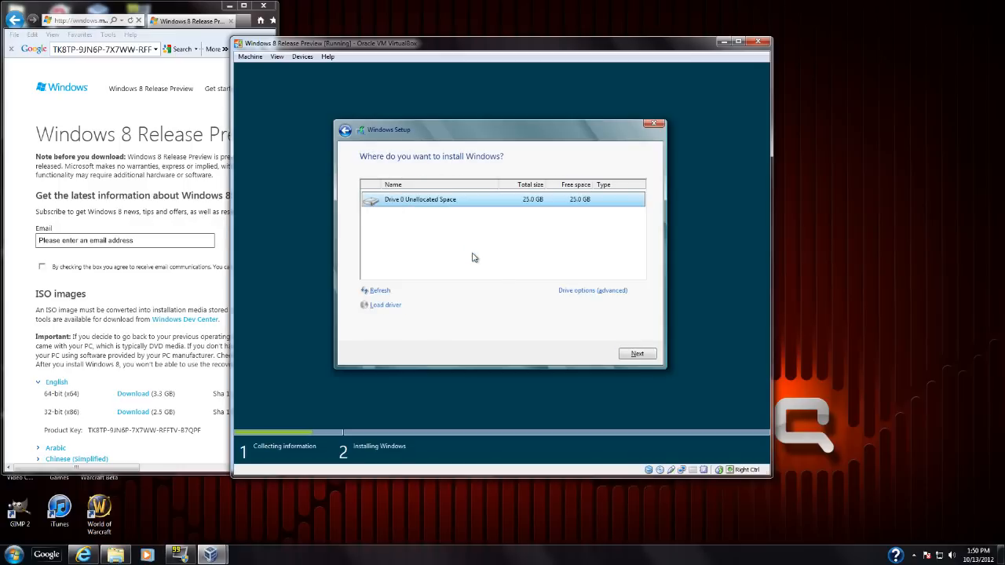
pyautogui.click(628, 356)
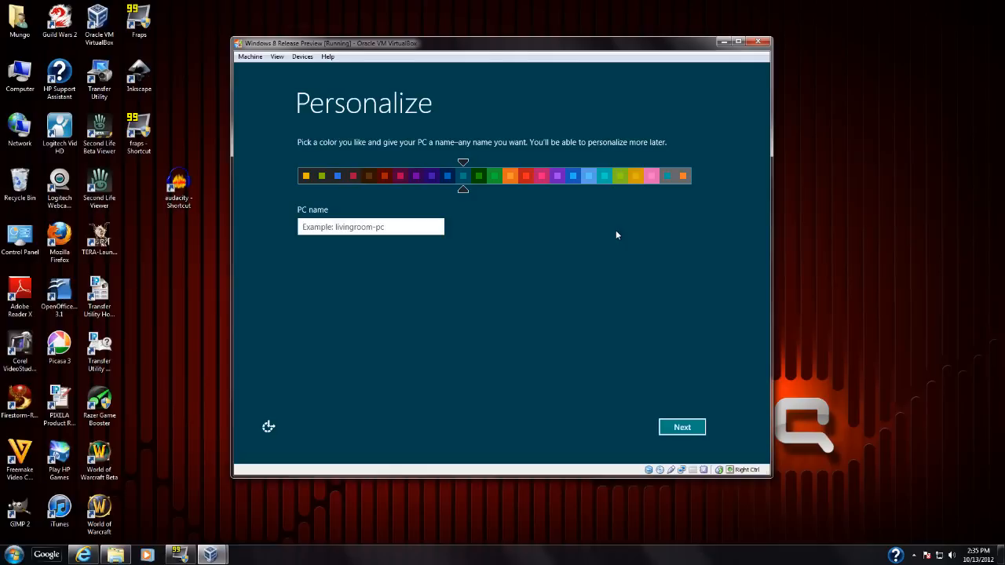
# Step: Name the PC Virtual8, try several background colors, and settle on the dark teal one
pyautogui.write('Virtual8')
pyautogui.click(579, 177)
pyautogui.click(636, 173)
pyautogui.click(666, 170)
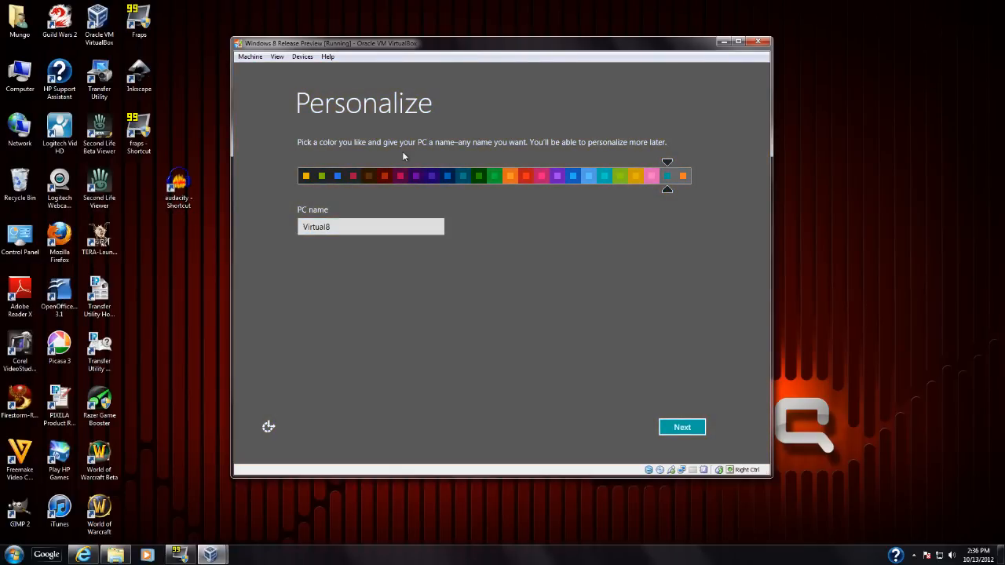
pyautogui.click(447, 178)
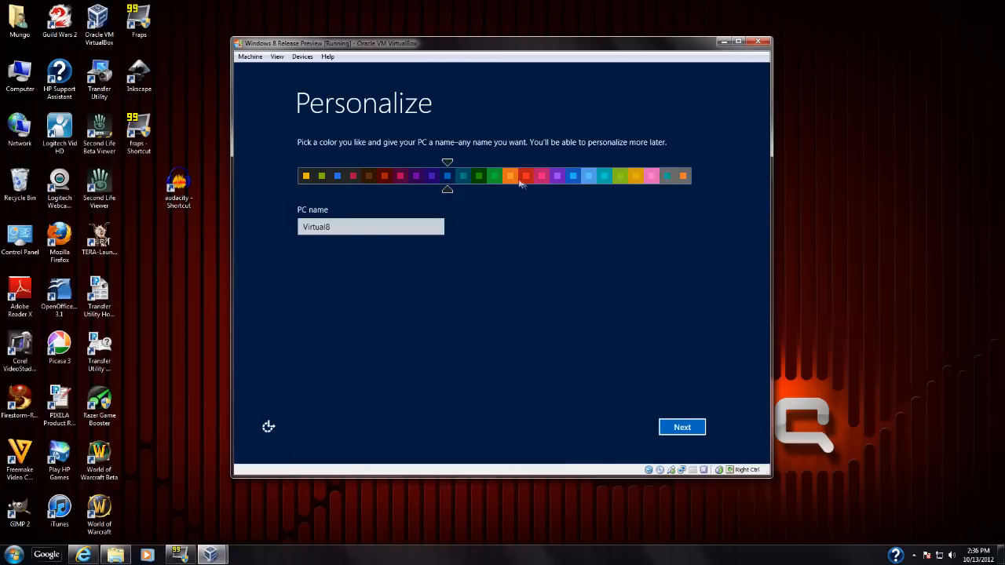
pyautogui.click(464, 178)
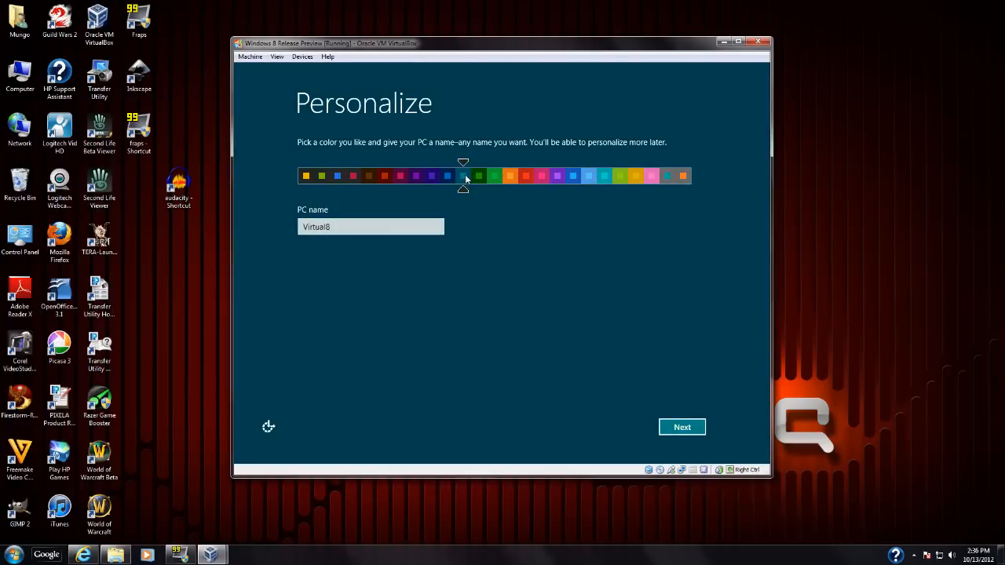
pyautogui.click(679, 426)
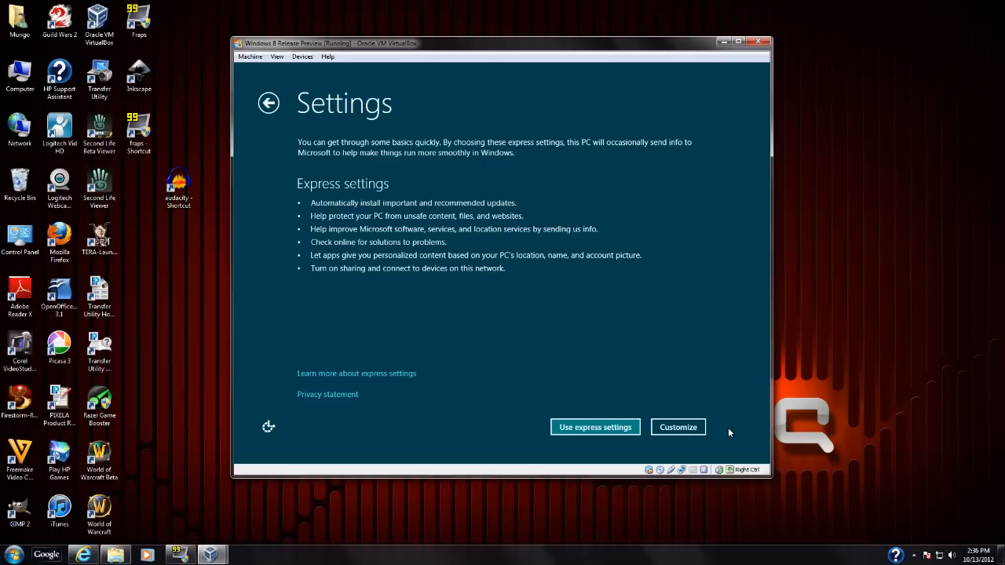
# Step: Use the express settings and choose to sign in with a local account instead of a Microsoft account
pyautogui.click(581, 427)
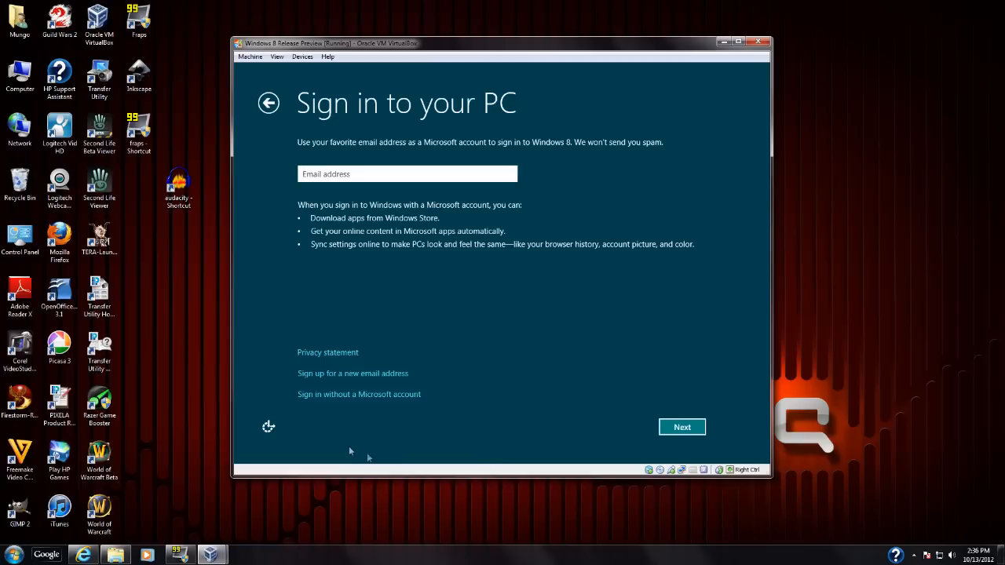
pyautogui.click(399, 394)
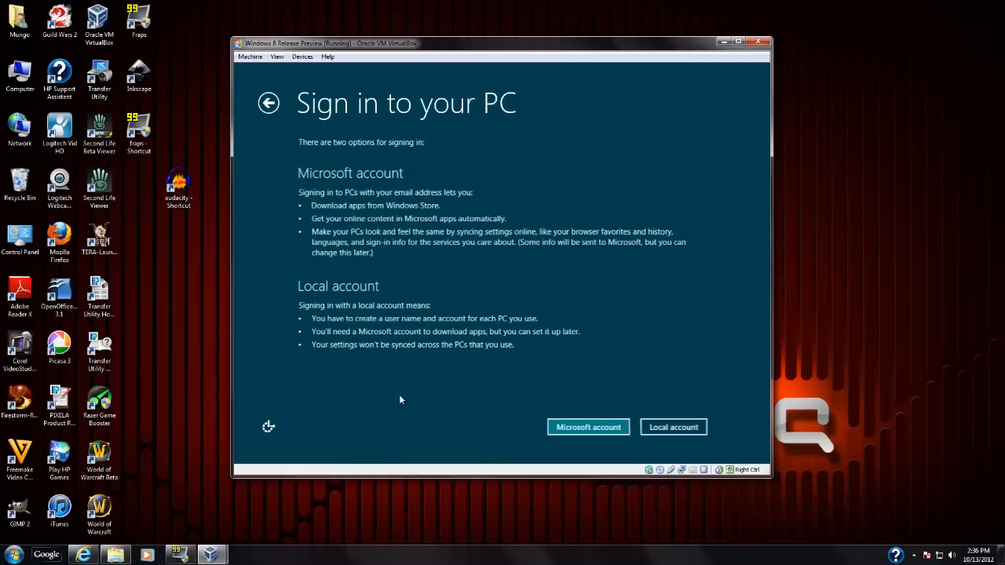
pyautogui.click(690, 427)
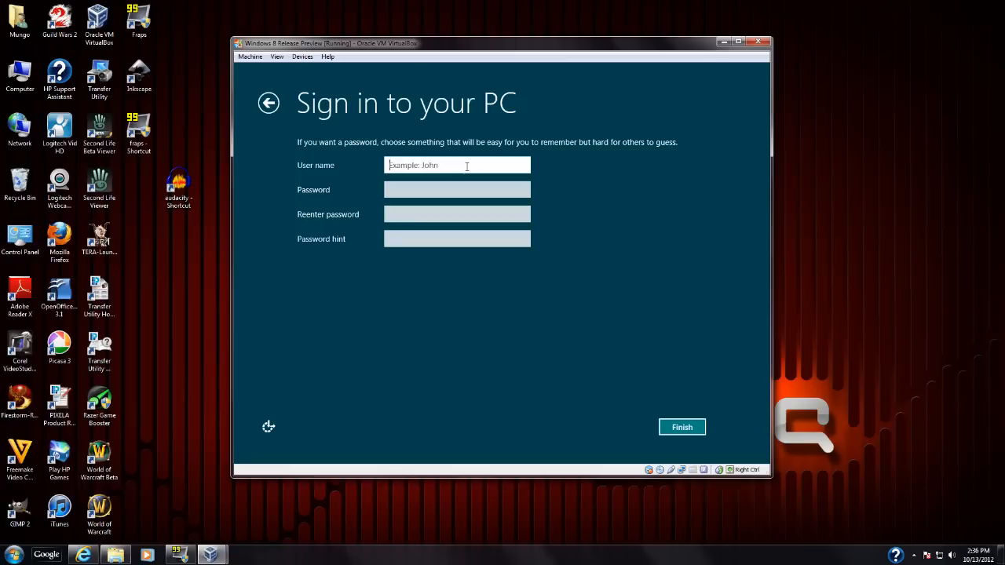
# Step: Fill in the local account's user name, the password twice, and the password hint "hint hint", and submit the account details
pyautogui.write('Mungo')
pyautogui.press('Tab')
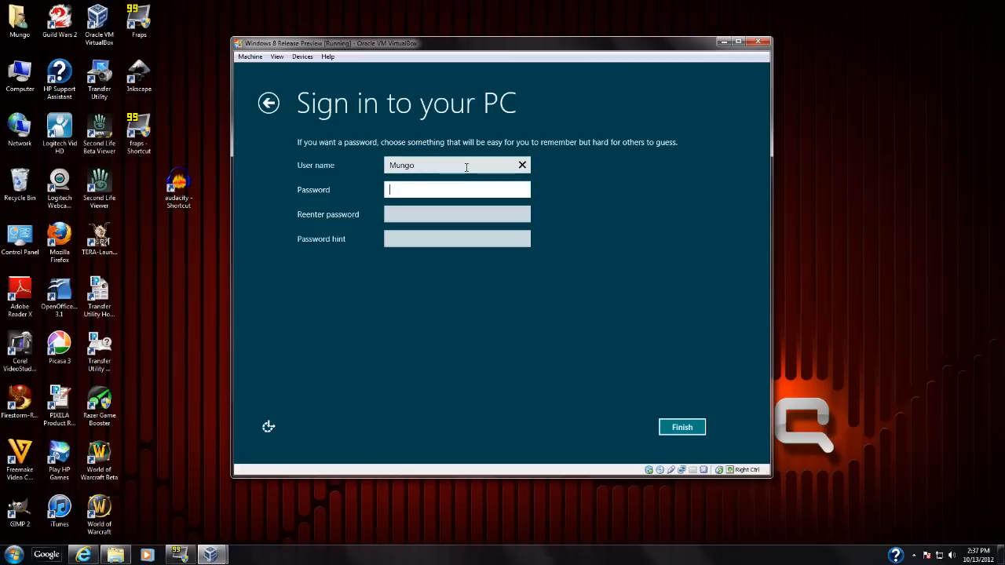
pyautogui.write('•••••')
pyautogui.press('Tab')
pyautogui.write('•••••')
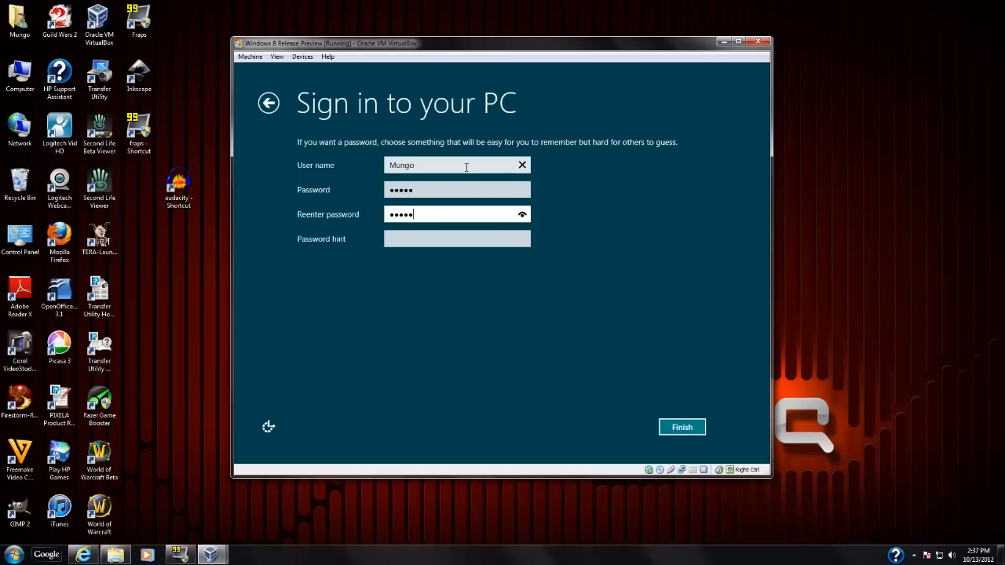
pyautogui.click(456, 244)
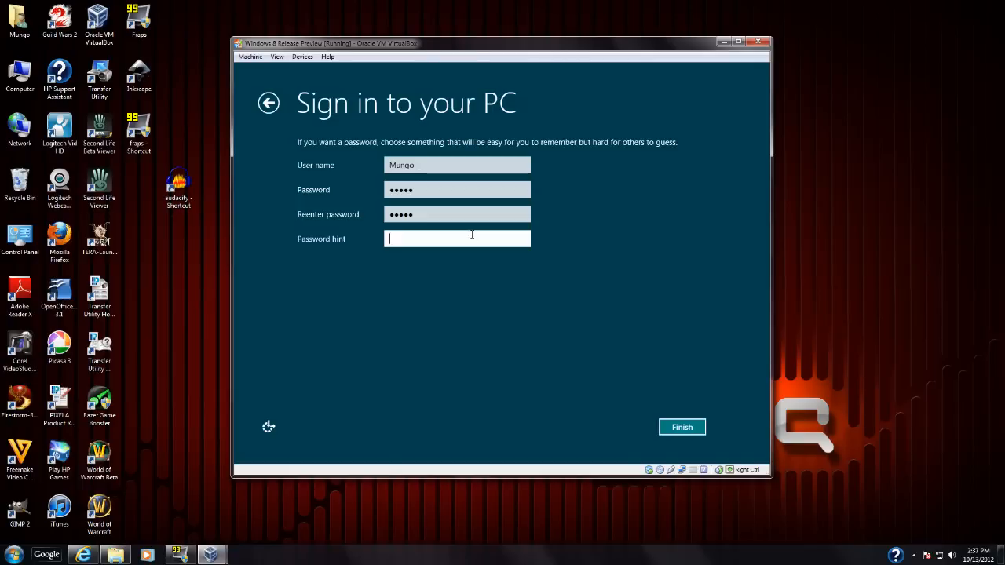
pyautogui.write('hint hint')
pyautogui.click(682, 427)
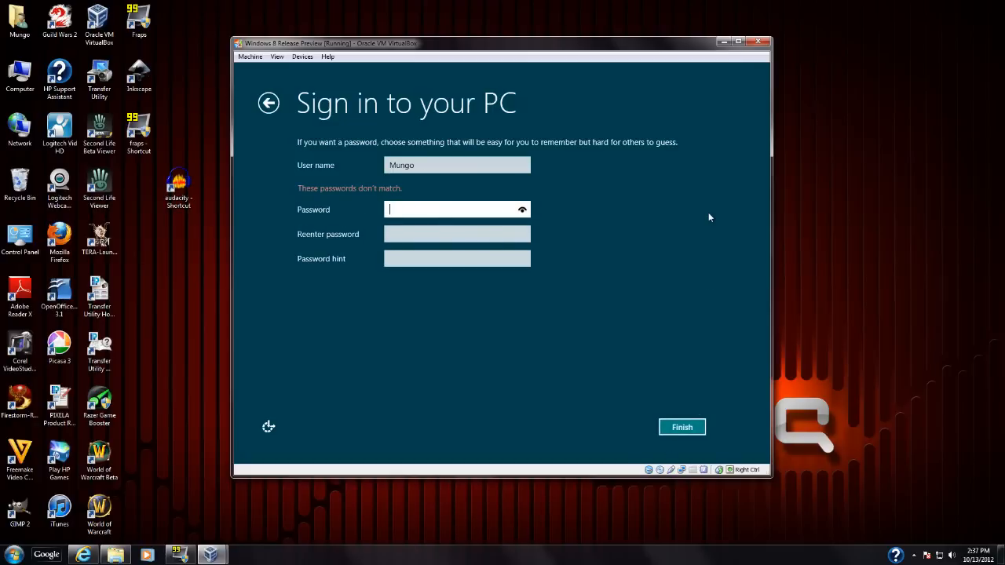
# Step: Re-enter the account password in both password fields, set the hint to "no hints", and finish the account setup
pyautogui.write('*****')
pyautogui.press('Tab')
pyautogui.write('*****')
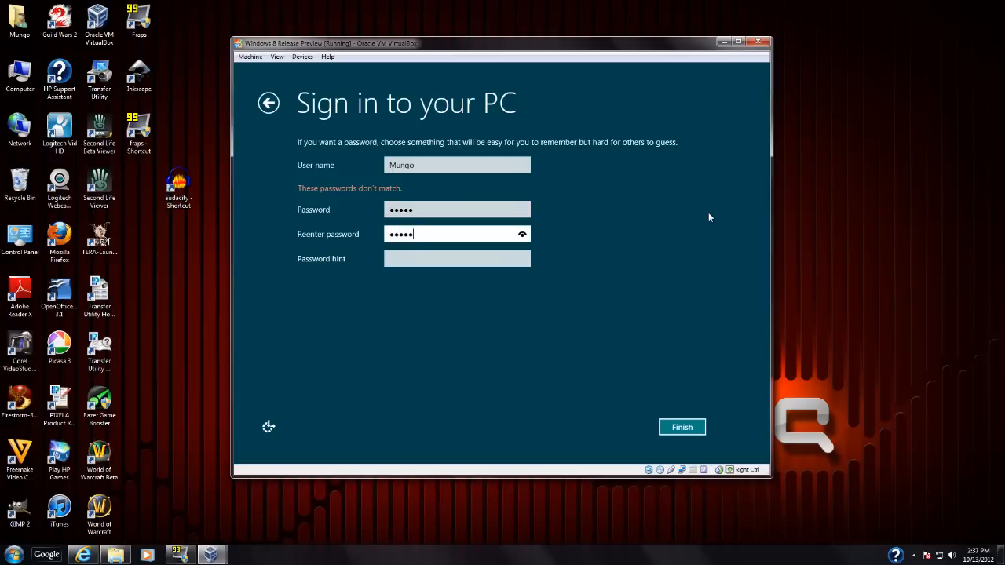
pyautogui.press('Tab')
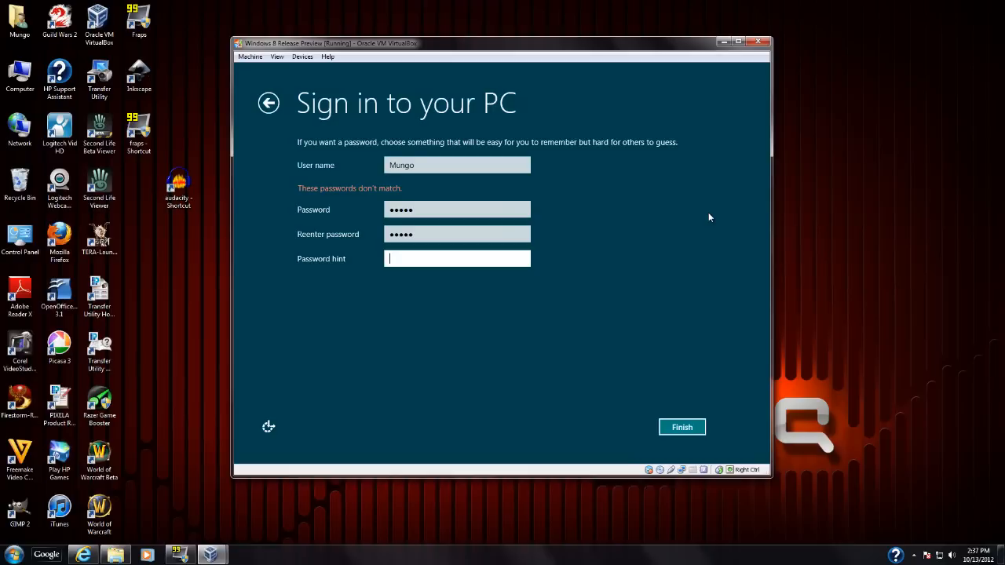
pyautogui.write('no hints')
pyautogui.click(692, 436)
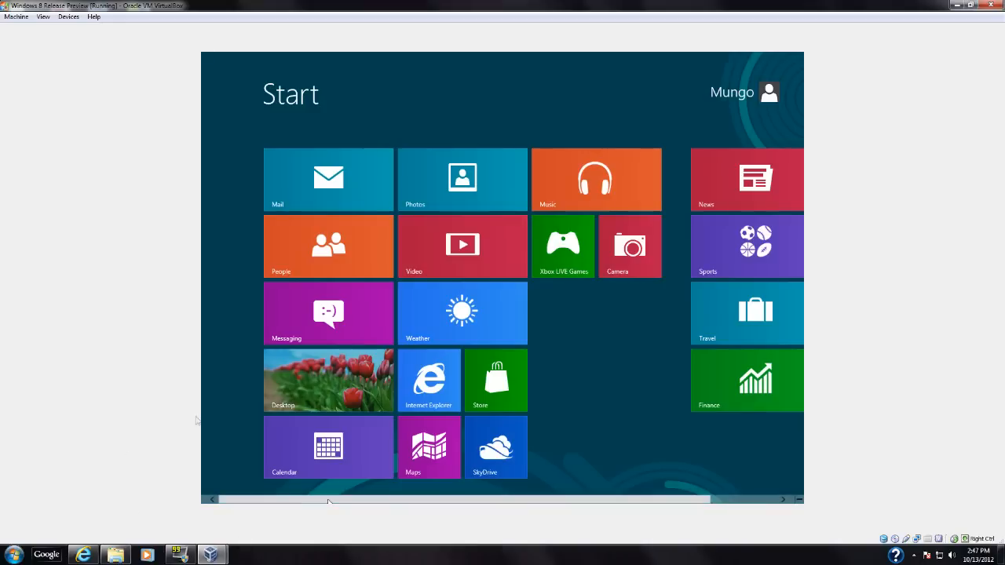
# Step: Go to the Windows 8 desktop and open its Personalization settings
pyautogui.click(350, 386)
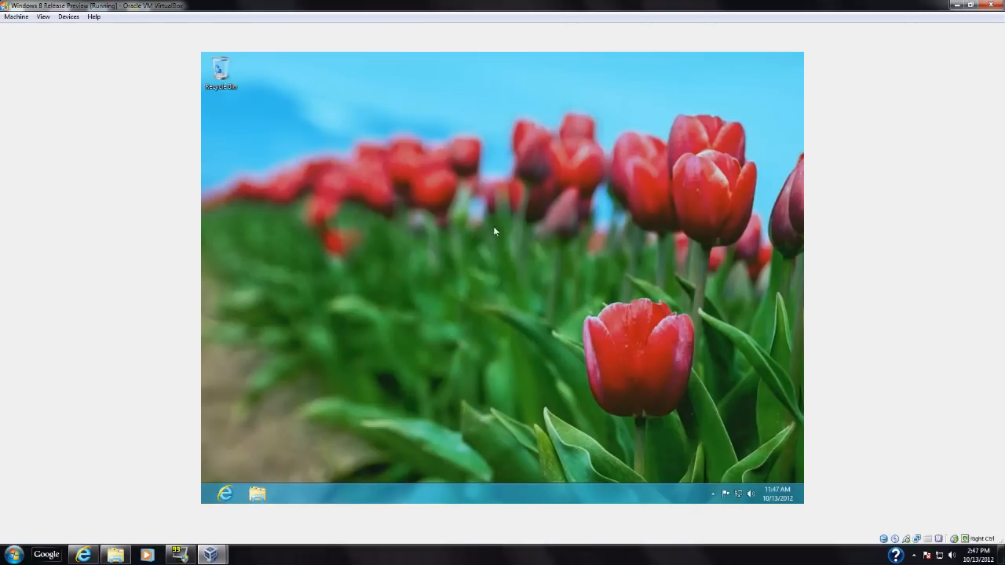
pyautogui.rightClick(420, 228)
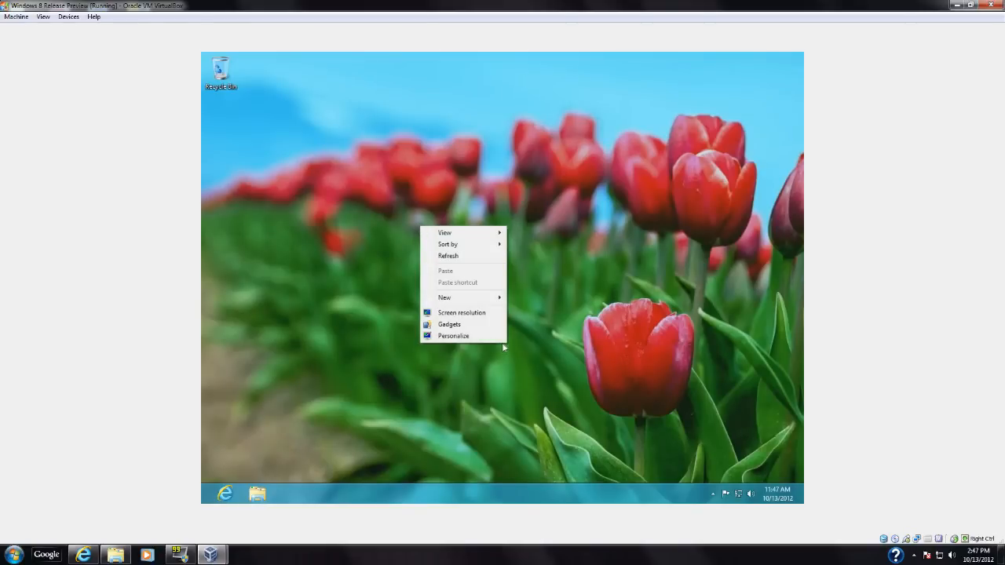
pyautogui.click(257, 288)
pyautogui.rightClick(328, 196)
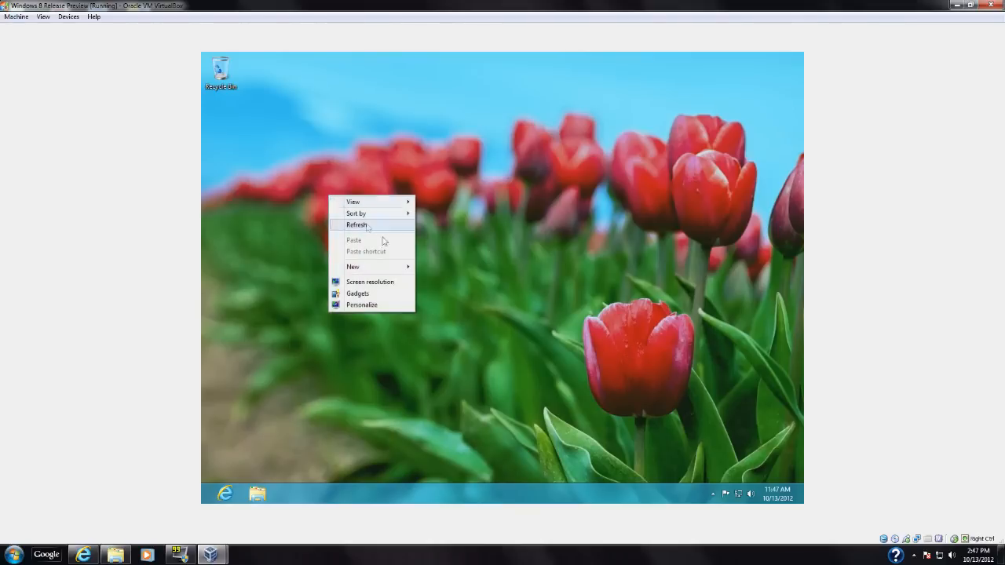
pyautogui.click(392, 305)
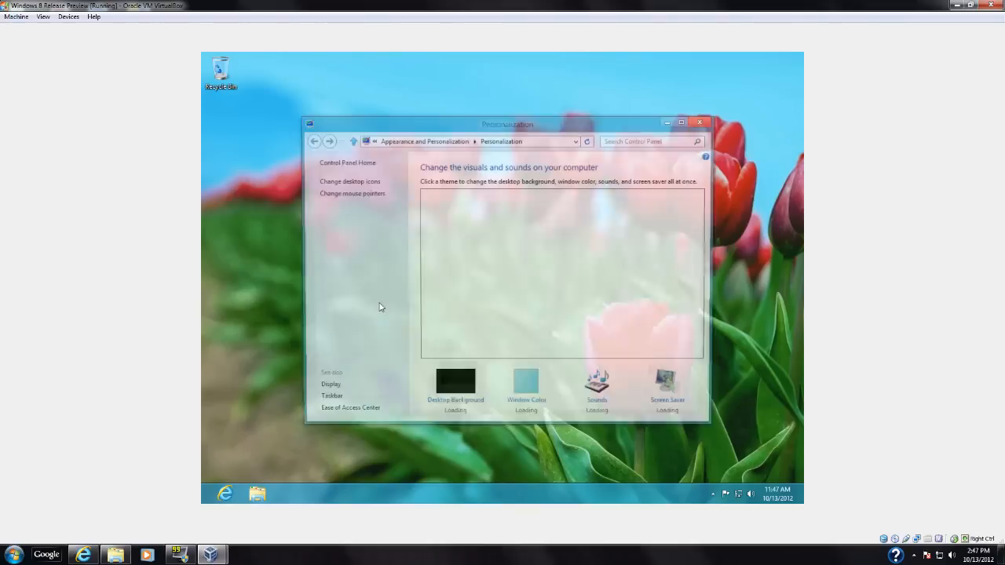
# Step: Add the Computer, User's Files, Network and Control Panel icons to the desktop, and close the Personalization window
pyautogui.click(348, 181)
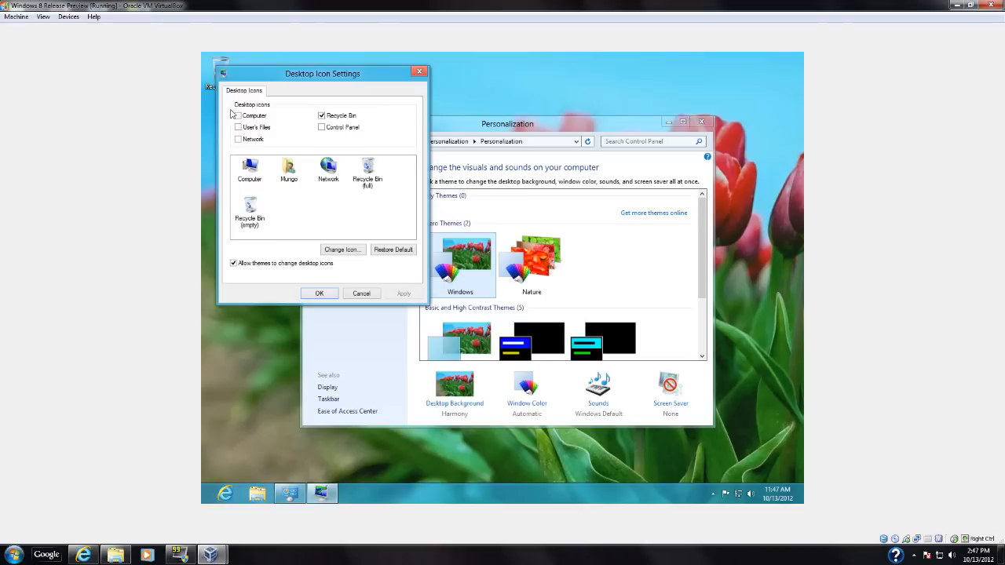
pyautogui.click(238, 116)
pyautogui.click(237, 127)
pyautogui.click(237, 139)
pyautogui.click(321, 127)
pyautogui.click(318, 293)
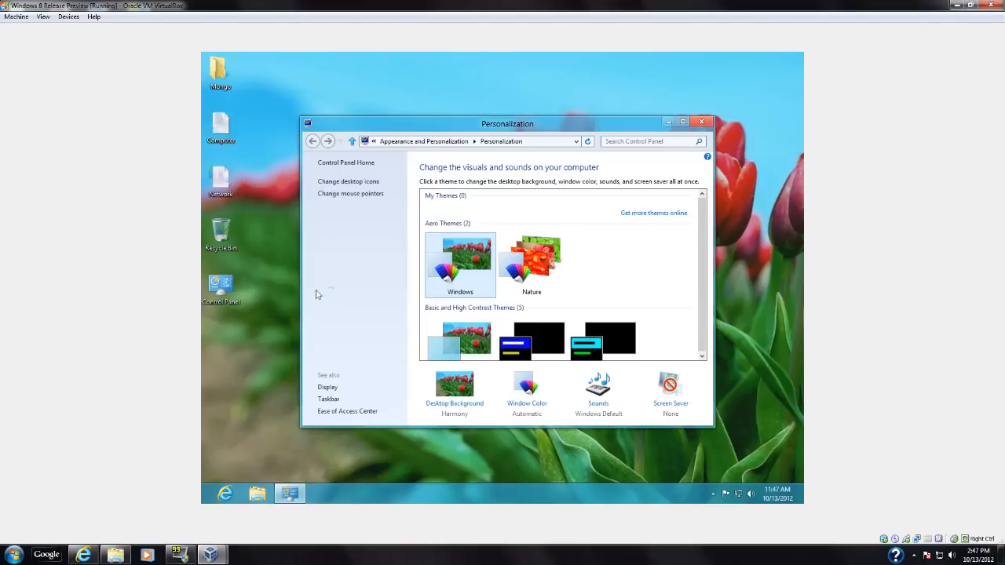
pyautogui.click(699, 124)
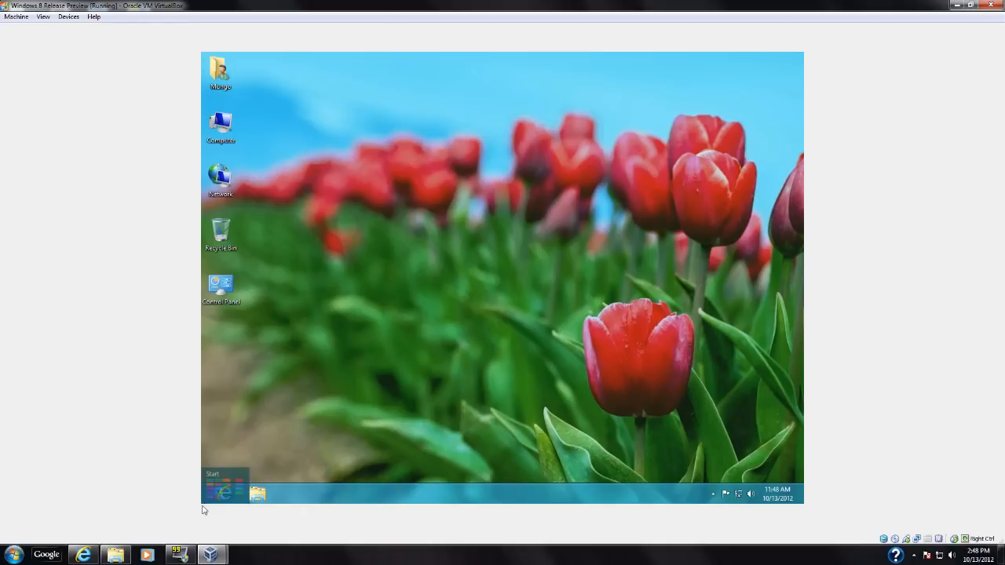
# Step: Switch from the desktop to the Start screen, back to the desktop, and to the Start screen again
pyautogui.click(209, 499)
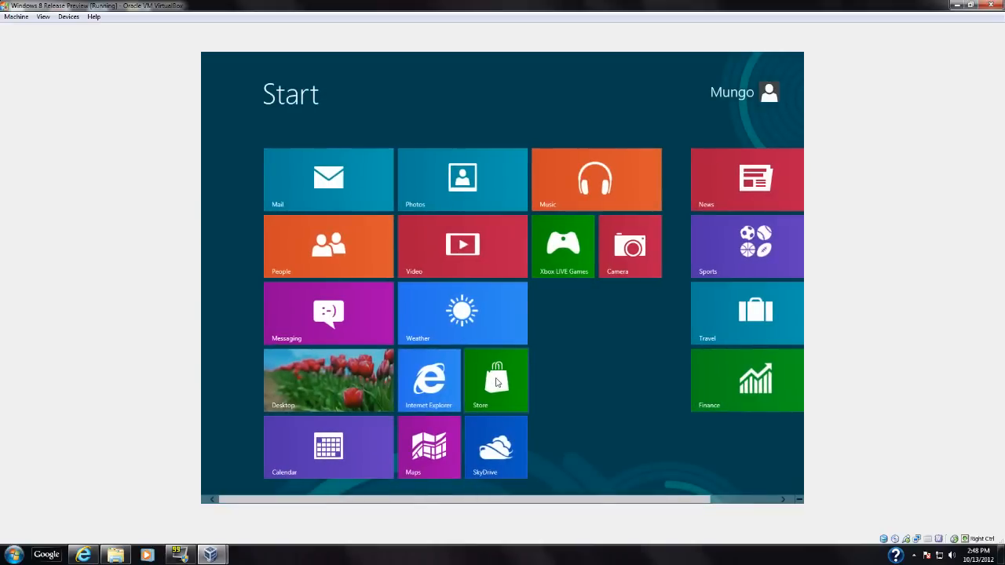
pyautogui.click(321, 368)
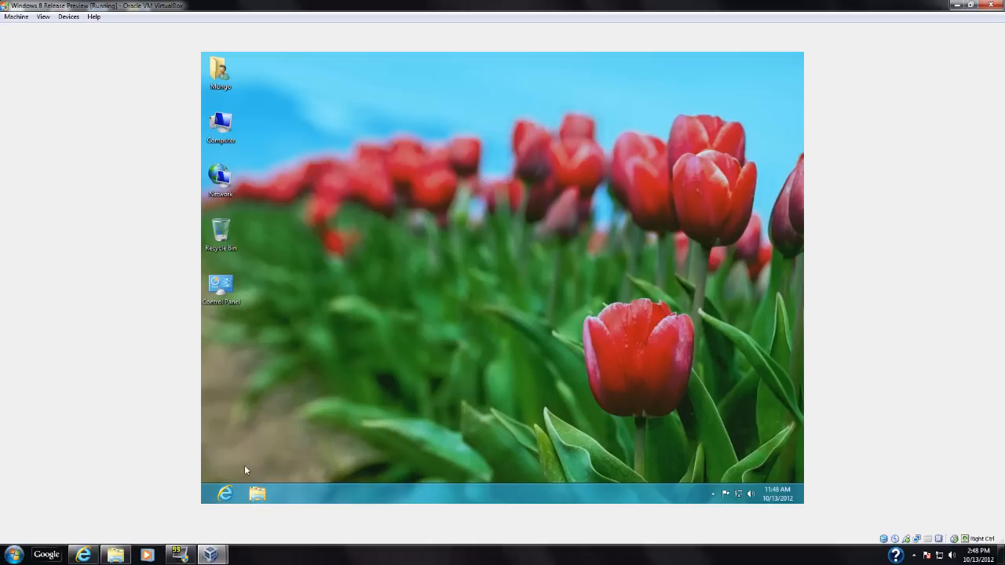
pyautogui.click(207, 498)
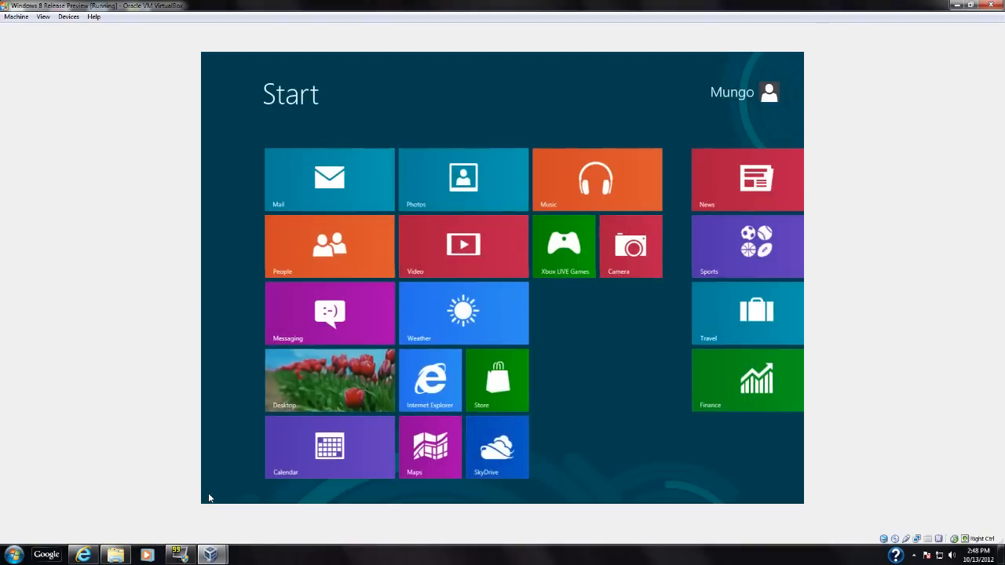